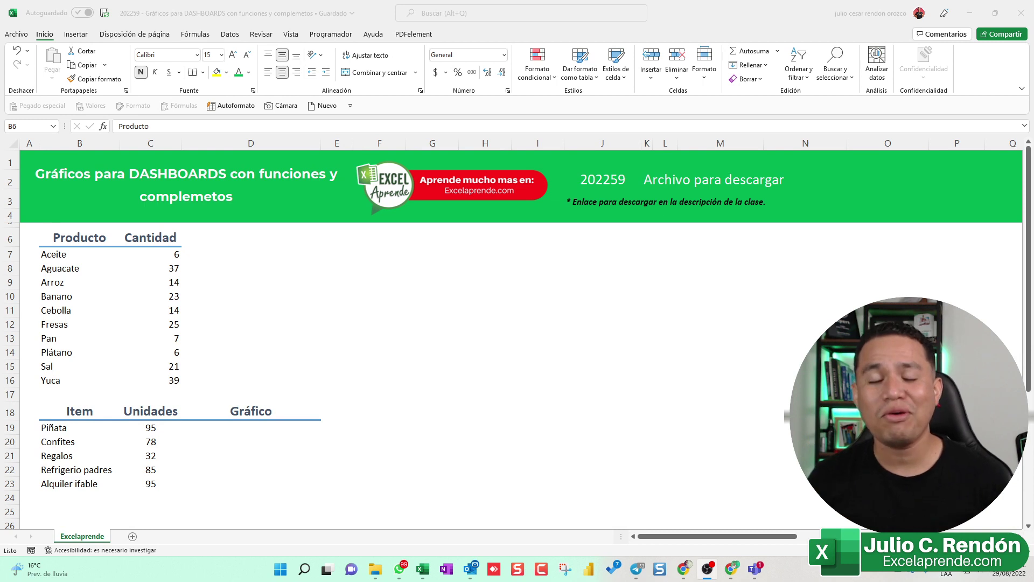
Switch to the Excel workbook and look over the Producto/Cantidad and Item/Unidades/Gráfico tables.
key(alt+Tab)
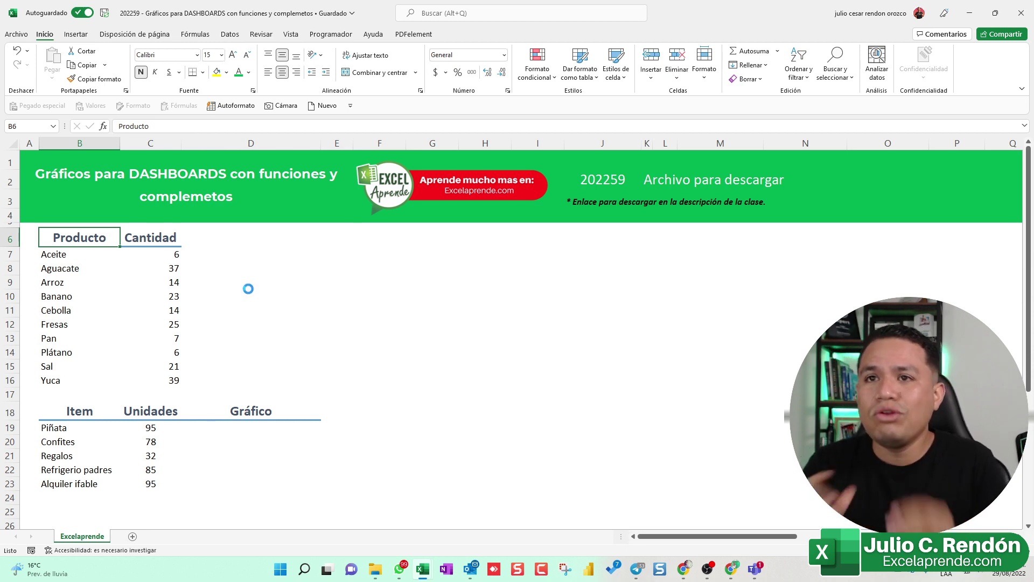
click(248, 287)
click(280, 312)
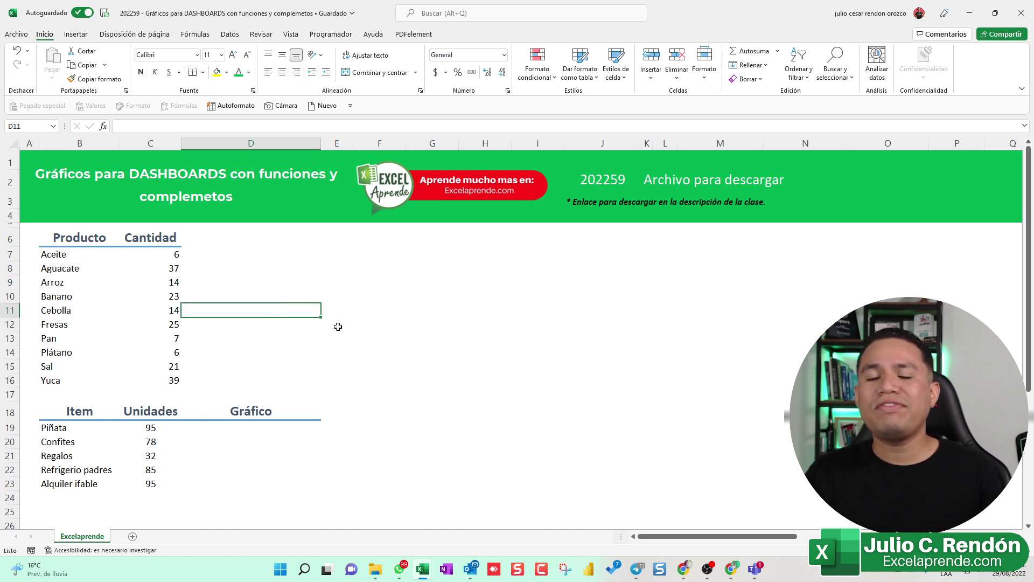
click(320, 328)
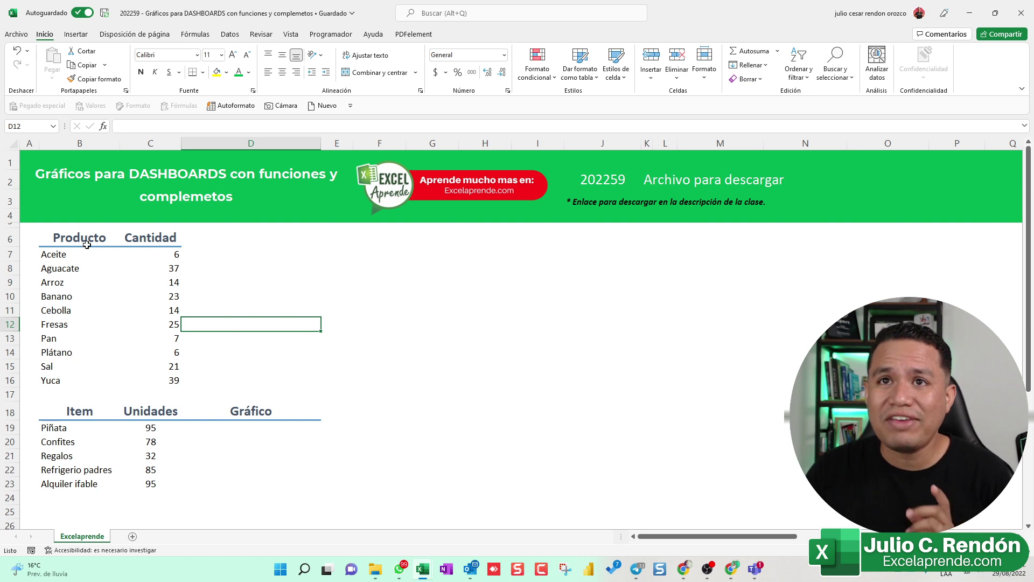
drag(81, 238, 161, 379)
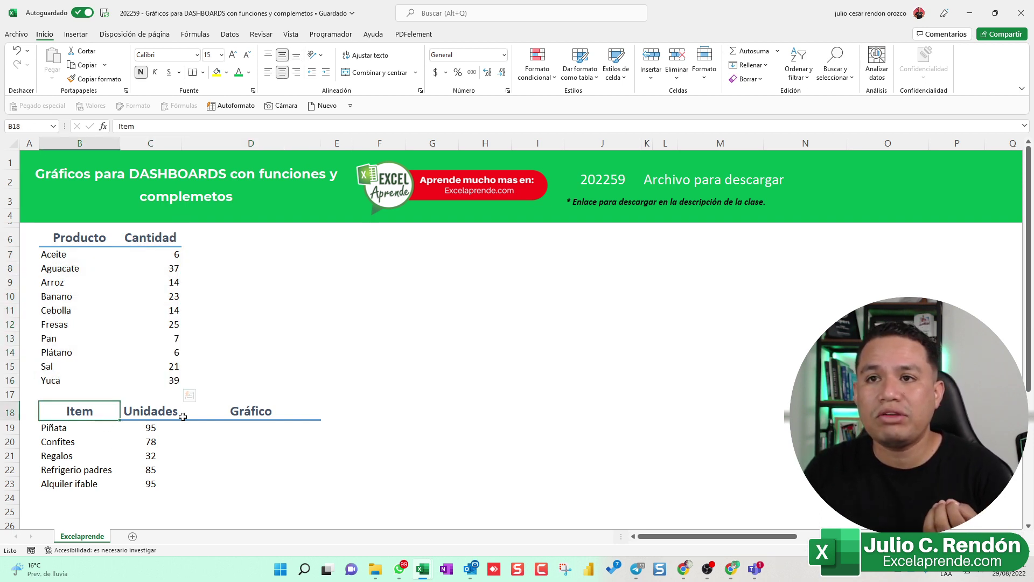
drag(81, 415, 270, 501)
click(203, 429)
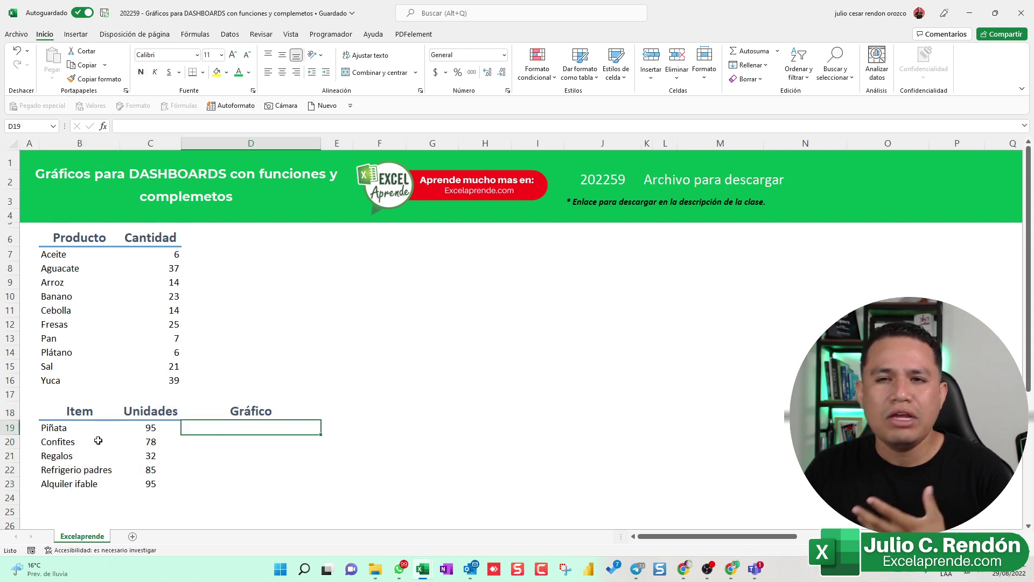
drag(69, 413, 276, 484)
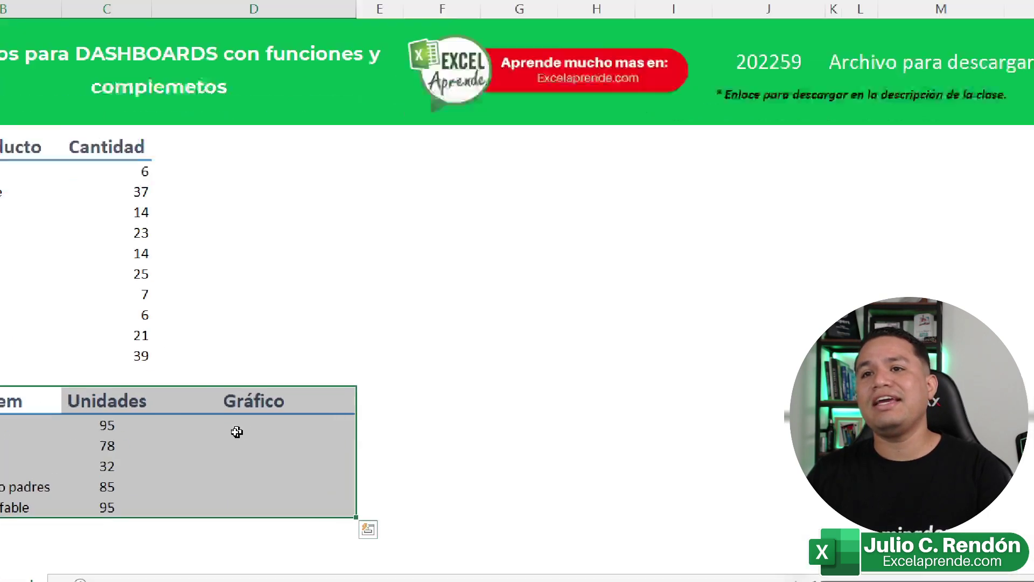
click(329, 498)
click(54, 455)
click(54, 428)
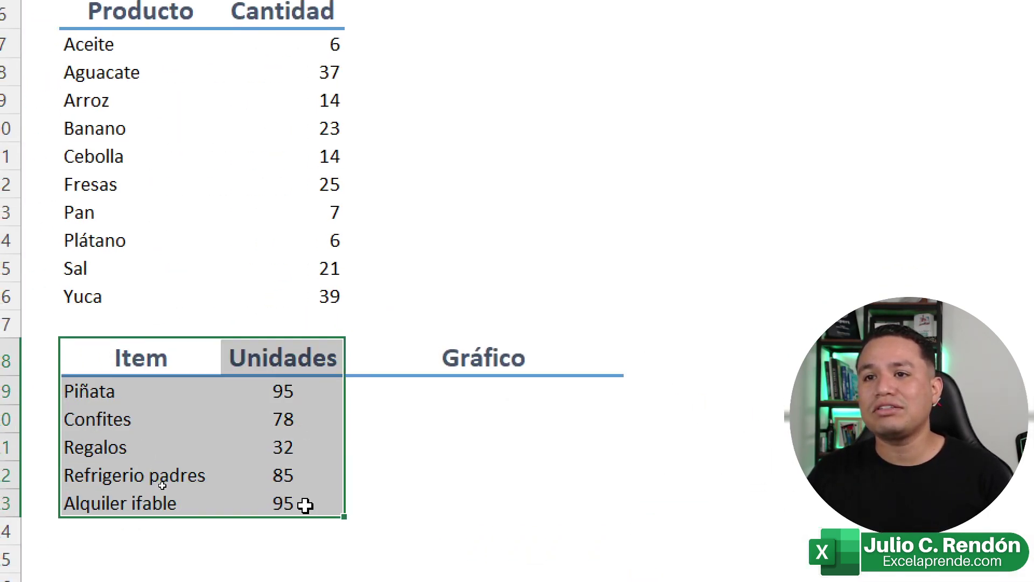
drag(129, 372, 293, 503)
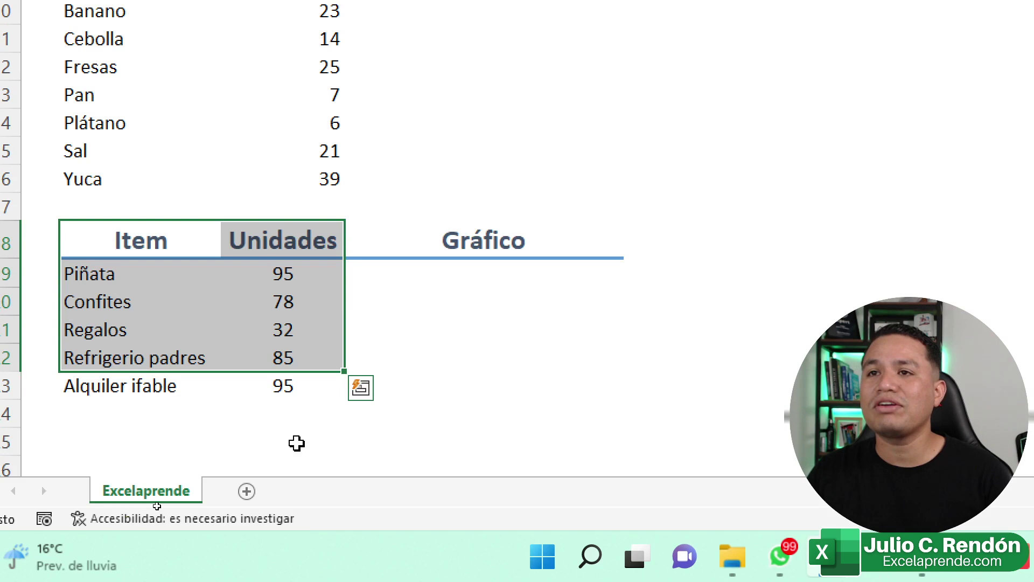
click(200, 252)
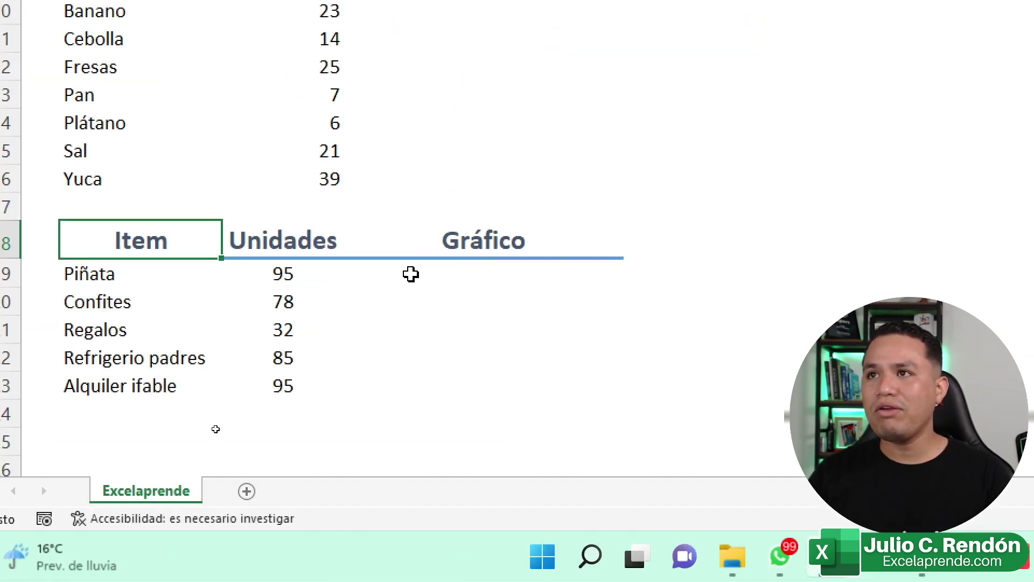
Enter =REPETIR("|";C19) in Piñata's Gráfico cell D19 and fill it down to D23.
click(431, 299)
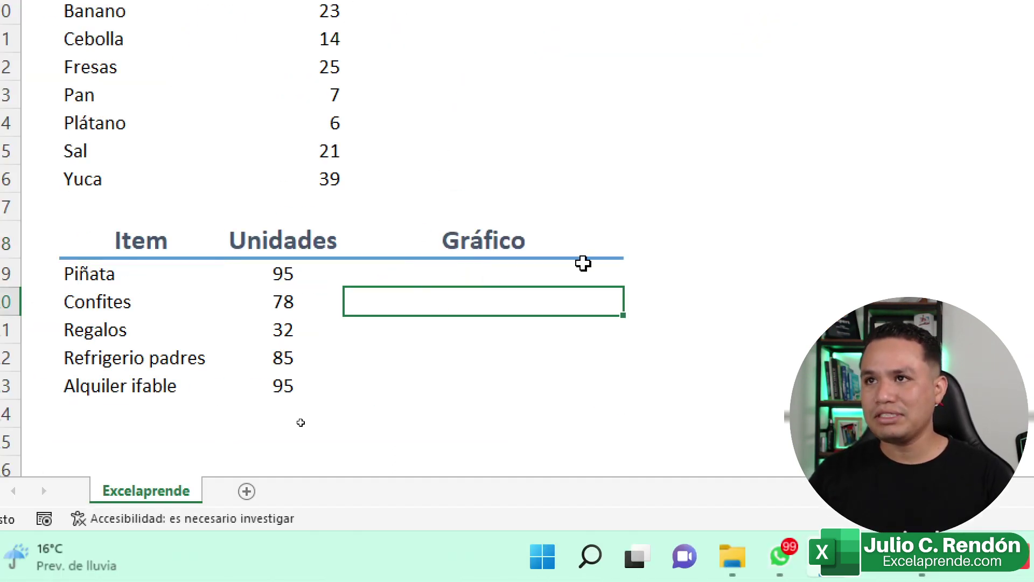
click(451, 280)
text(=)
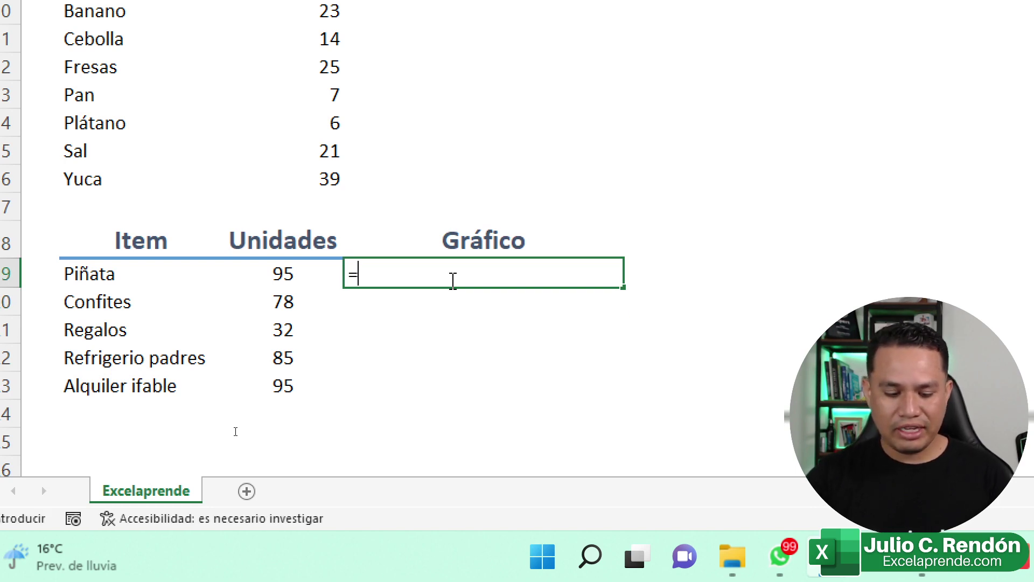
text(REPETIR()
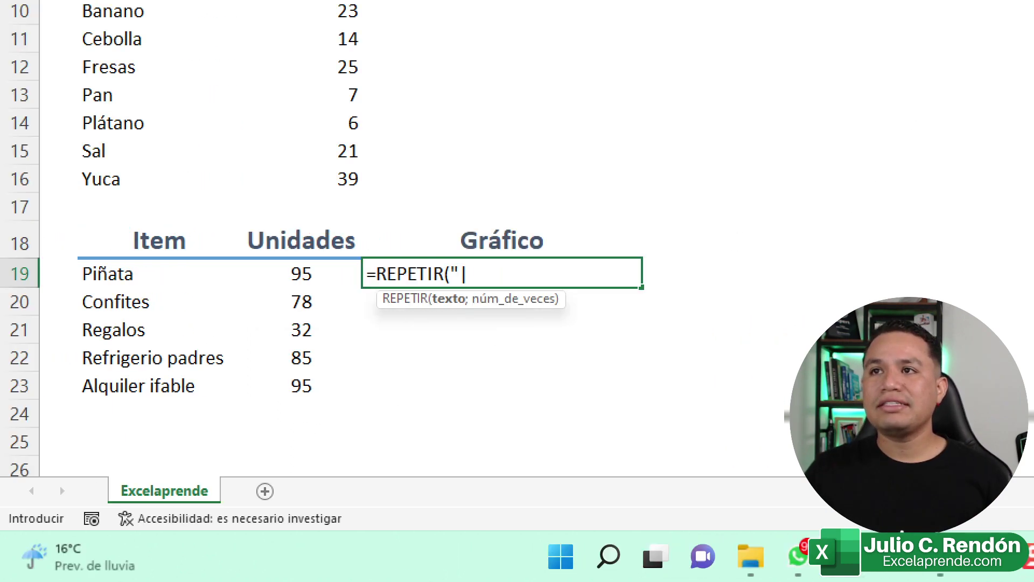
text(|)
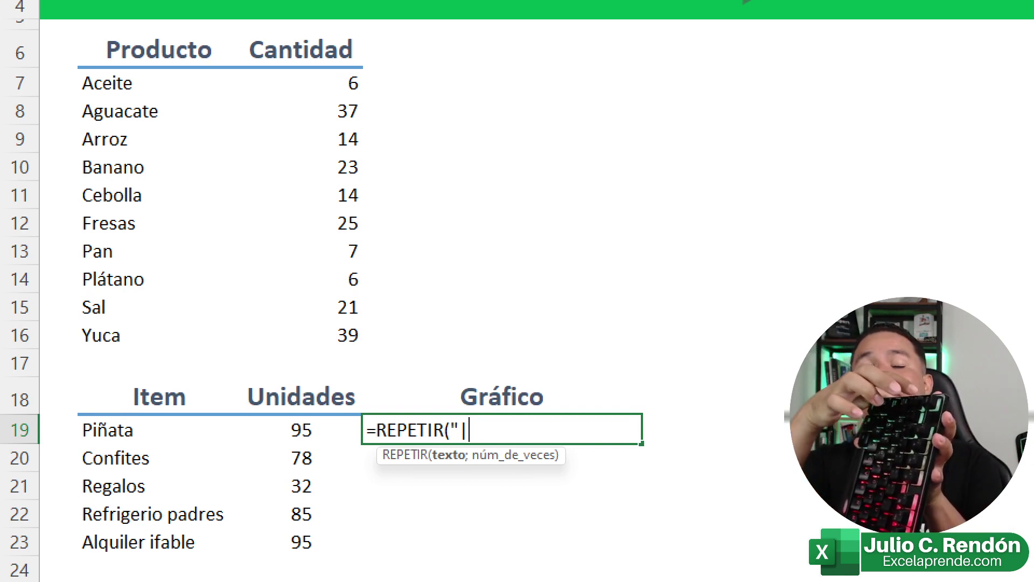
text(|)
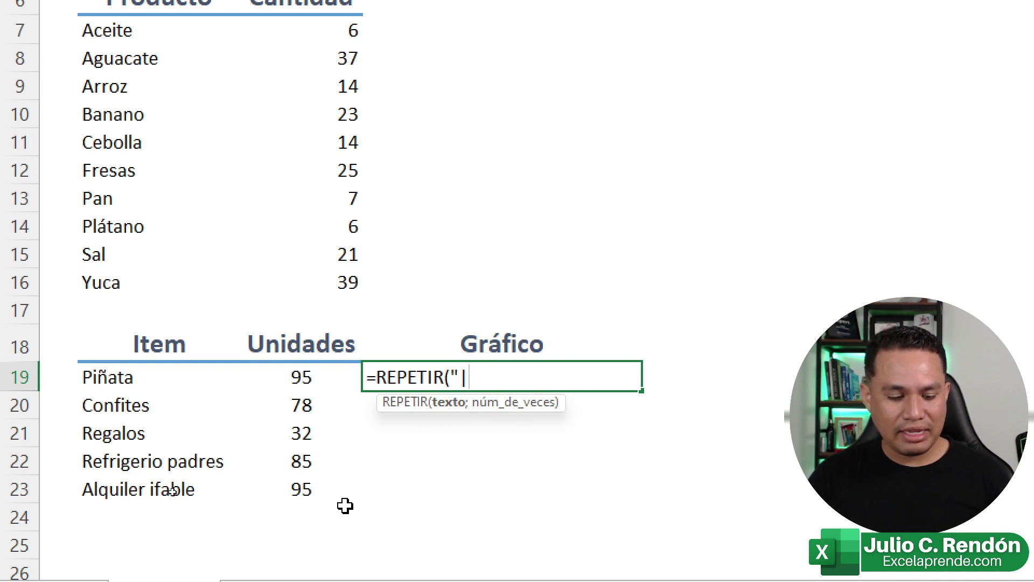
text(;)
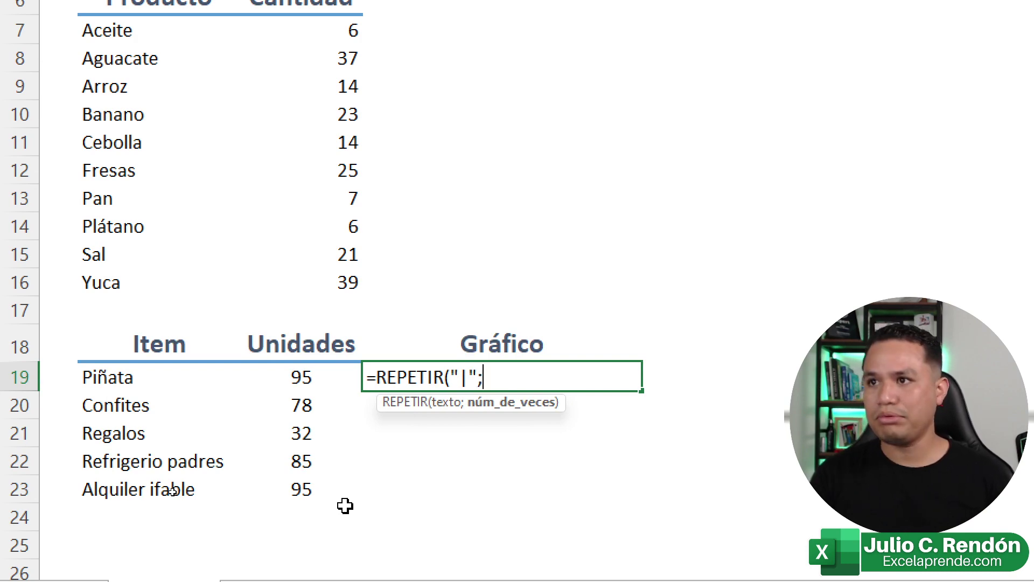
click(342, 384)
key(Return)
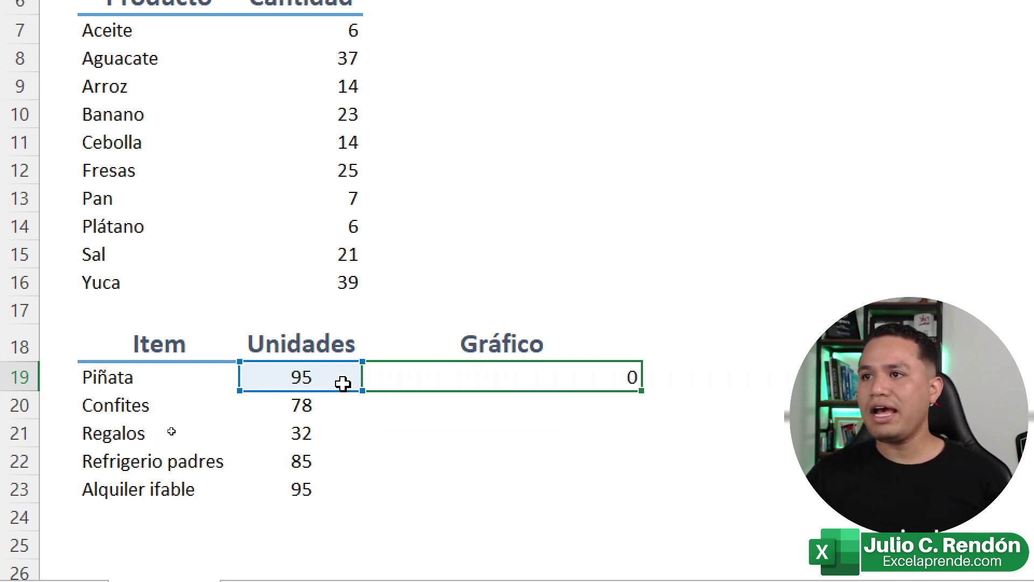
key(Up)
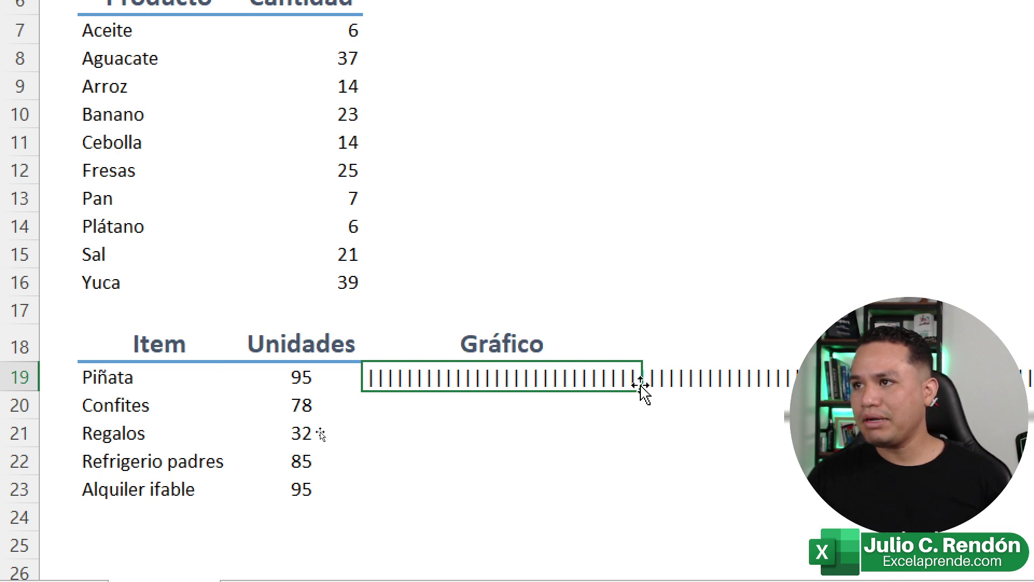
double_click(640, 390)
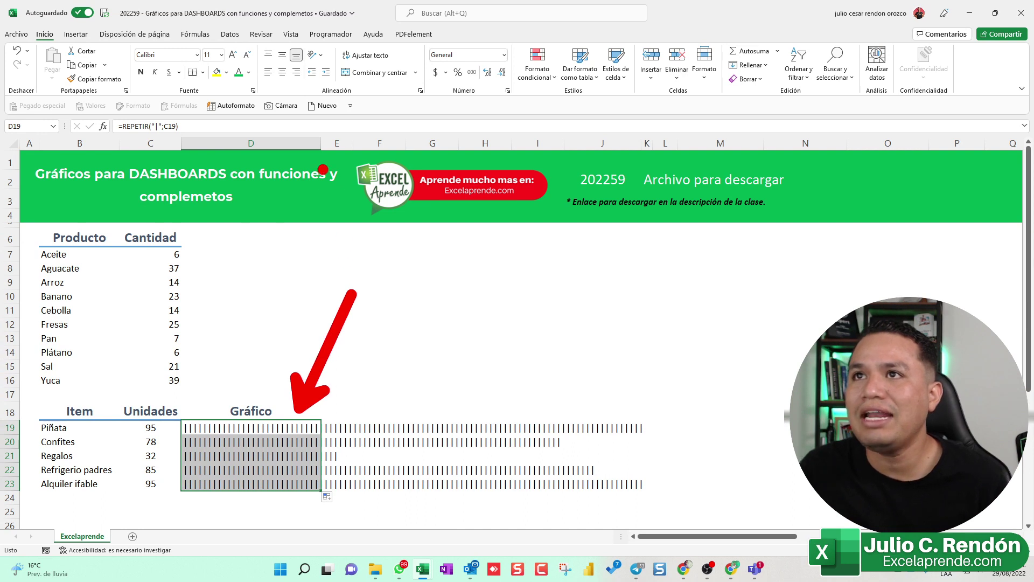
drag(318, 114, 316, 511)
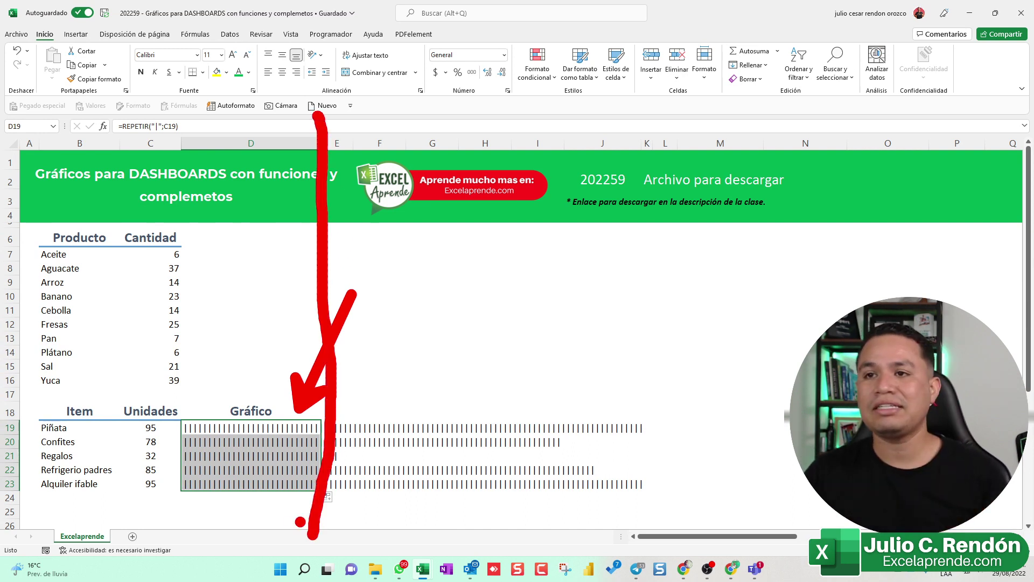
key(Escape)
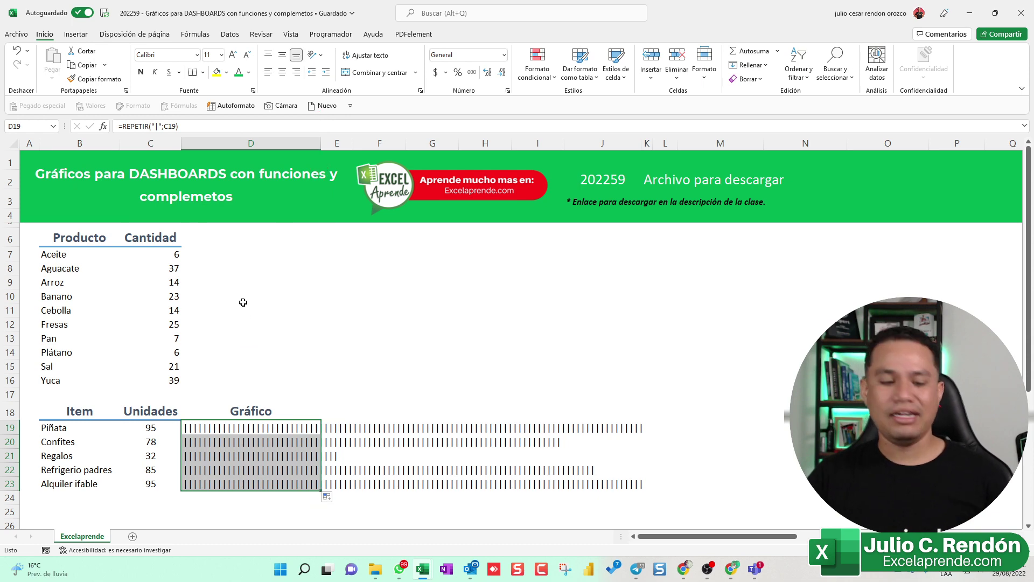
drag(112, 27, 243, 98)
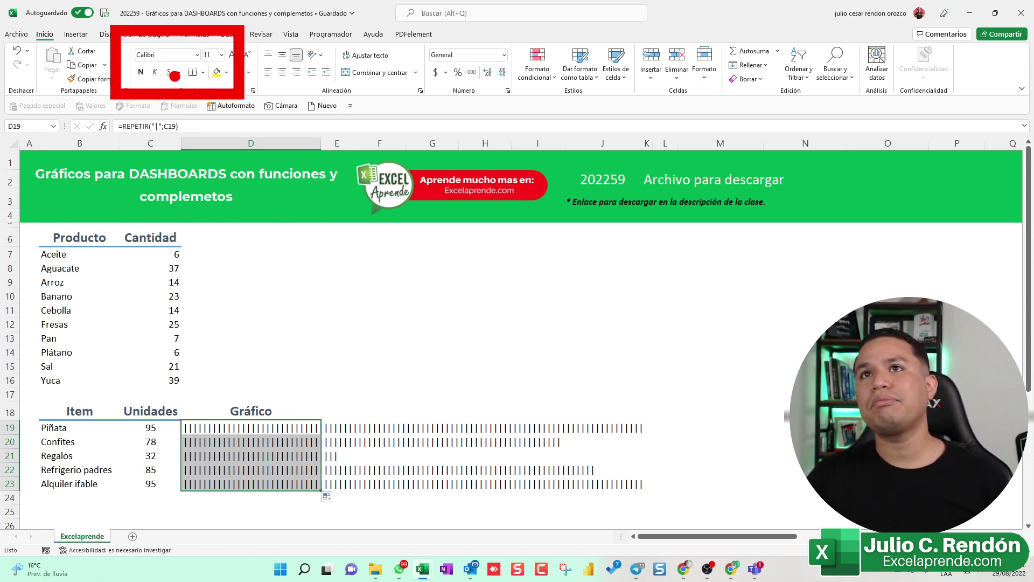
mouse_move(127, 85)
mouse_down()
mouse_move(289, 445)
mouse_move(202, 419)
mouse_up()
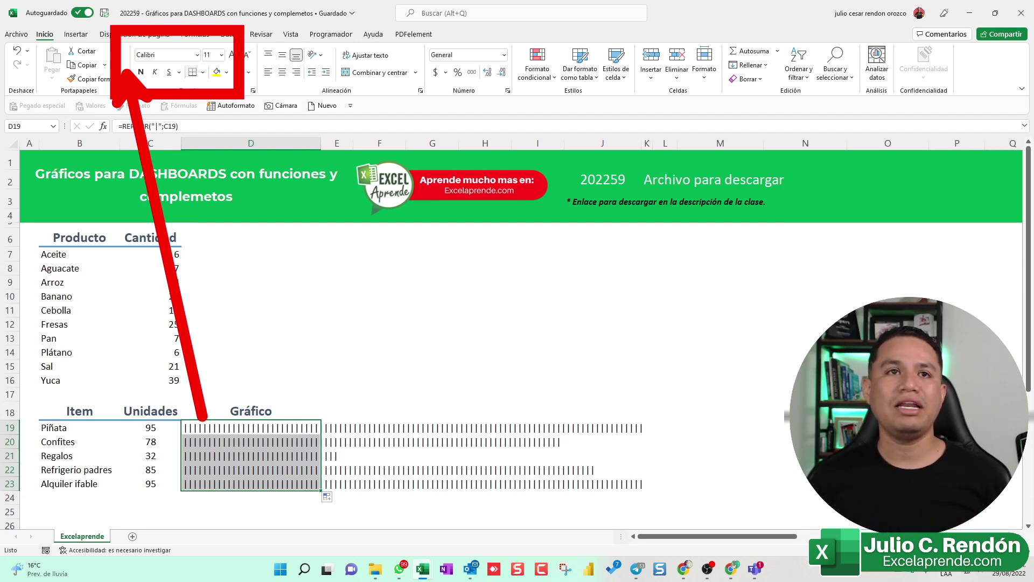
key(Escape)
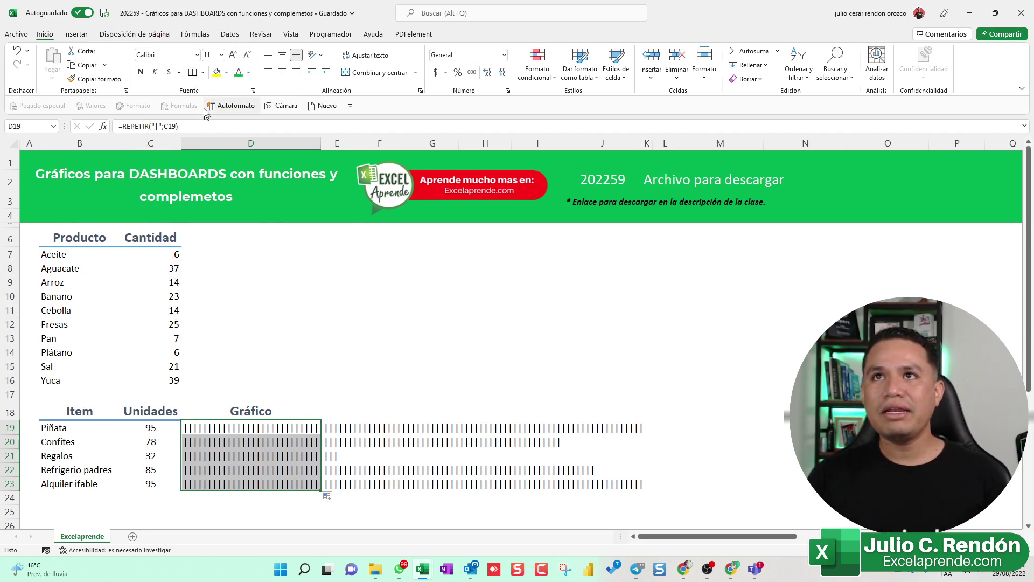
Apply the Stencil font to the Gráfico bars in D19:D23.
click(197, 54)
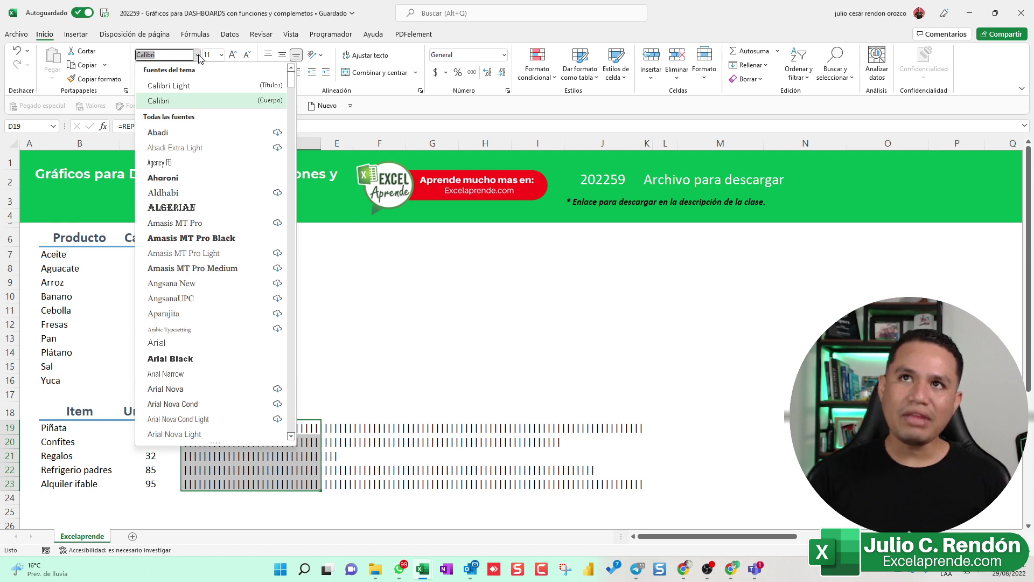
text(Stencil)
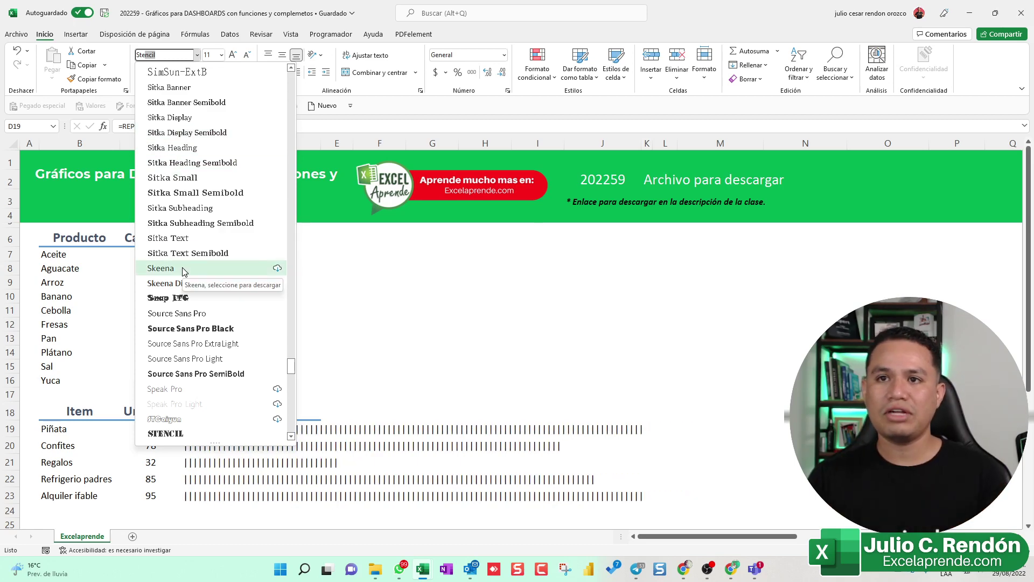
click(173, 435)
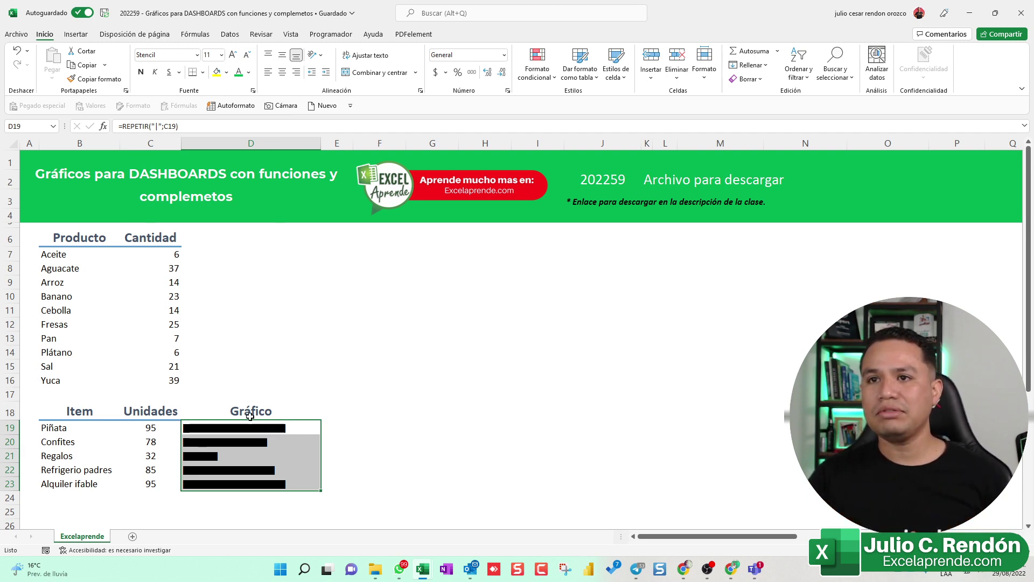
Enter =FORMULATEXTO(D19) in D25 to display the bar formula, then reselect D19:D23.
click(226, 512)
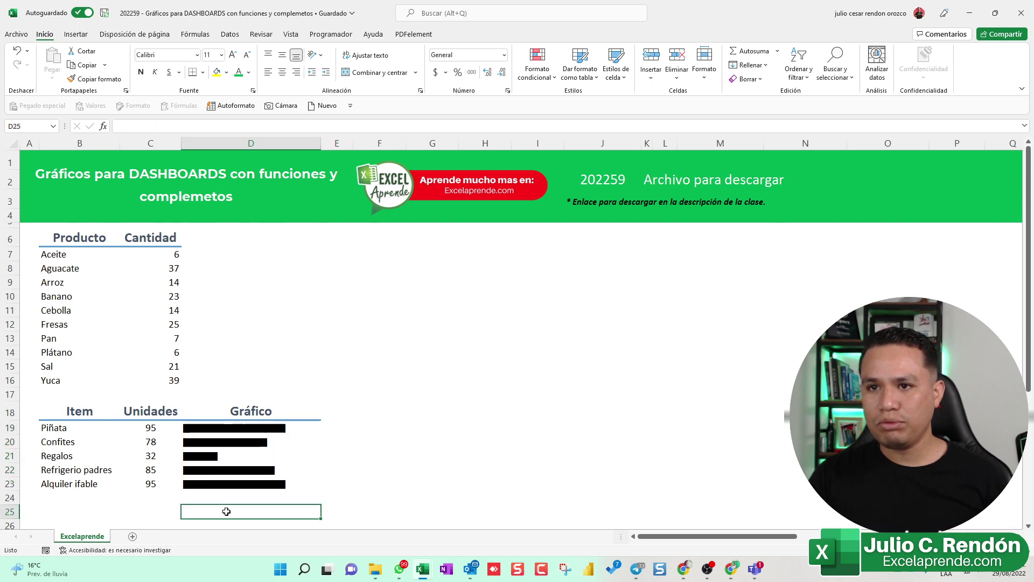
text(=)
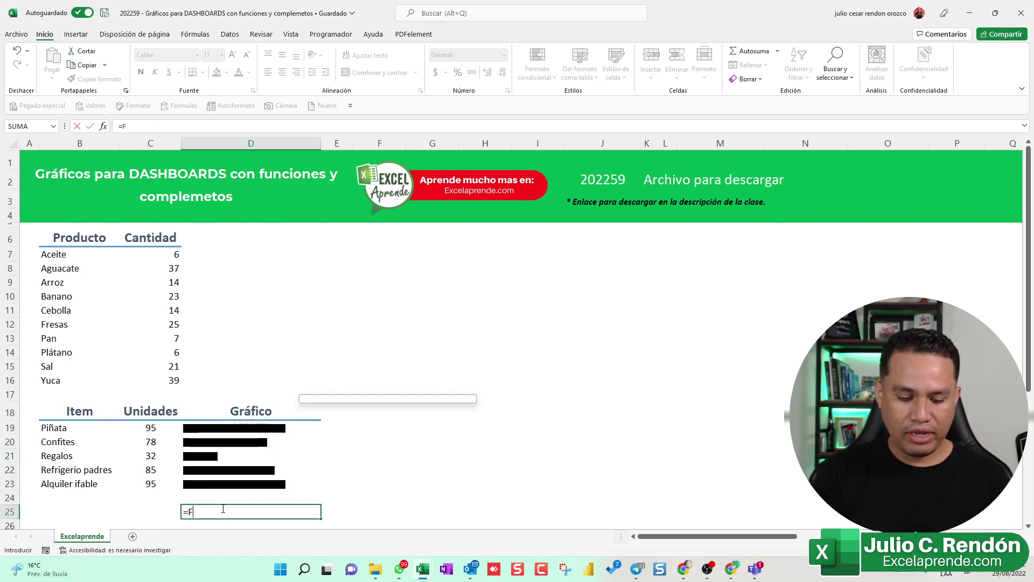
text(form)
key(Tab)
key(Up)
key(Up)
key(Up)
key(Up)
key(Up)
key(Up)
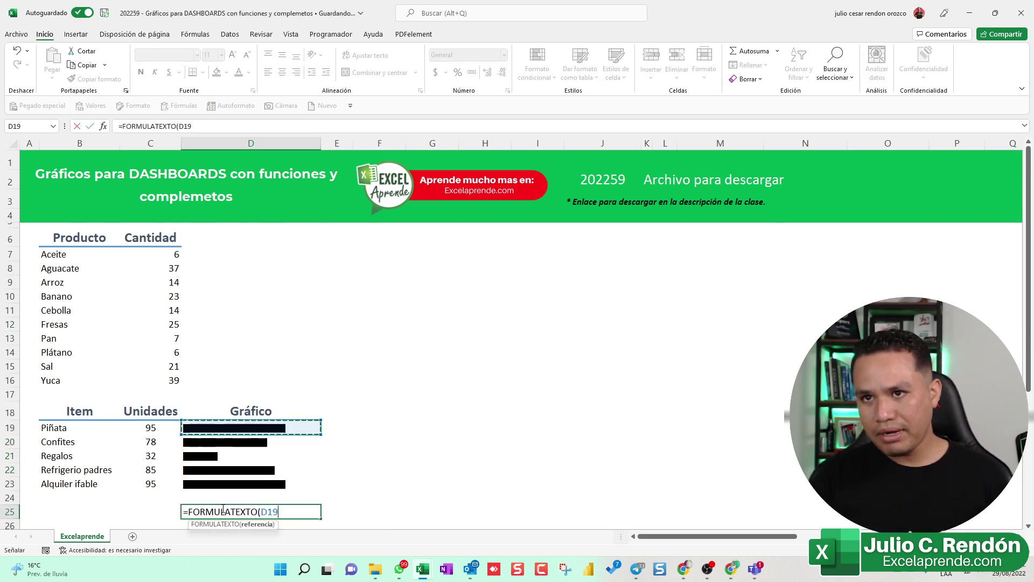
key(ctrl+Return)
scroll(223, 508, down, 1)
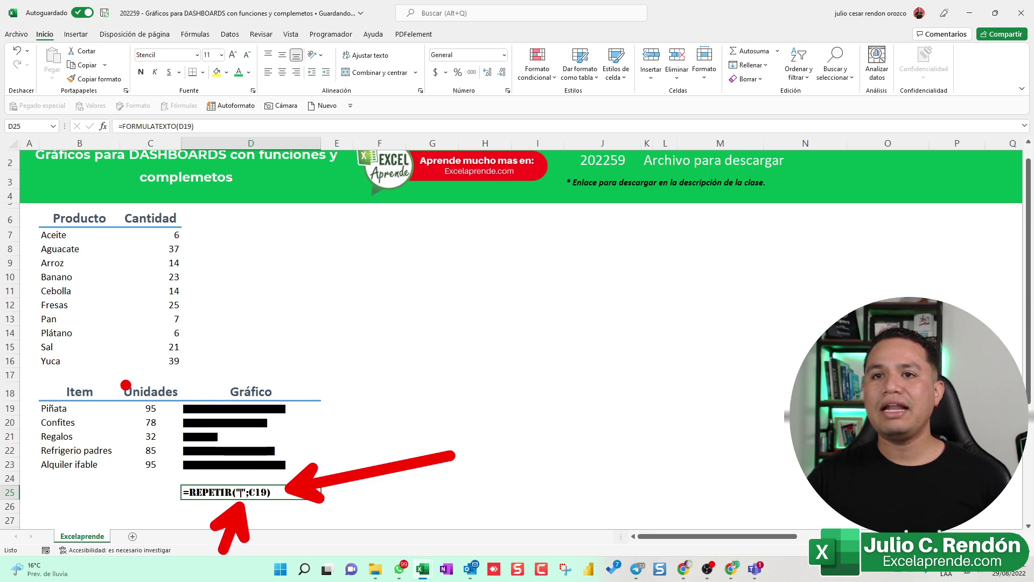
scroll(257, 422, up, 1)
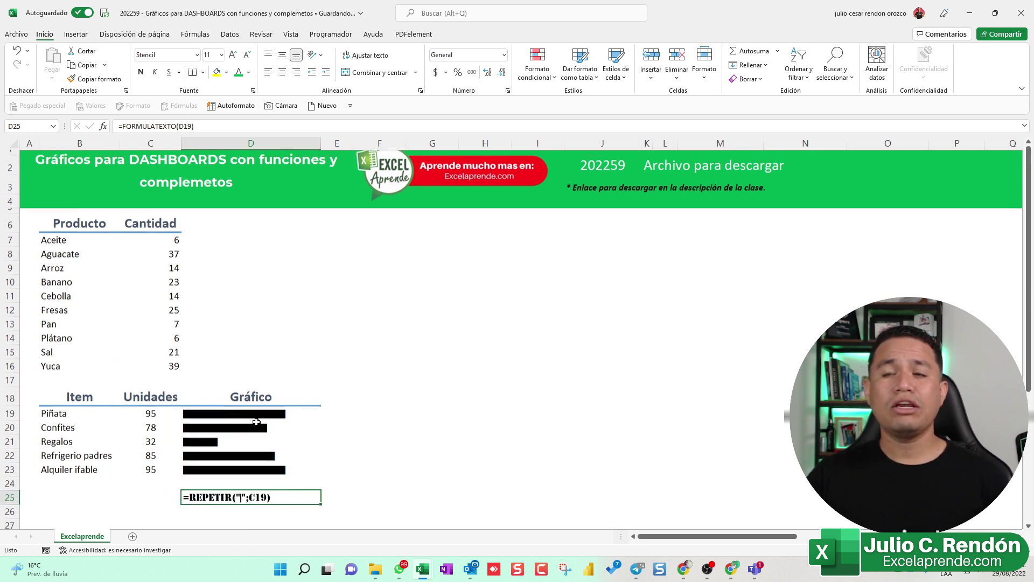
scroll(257, 422, up, 1)
drag(257, 425, 243, 481)
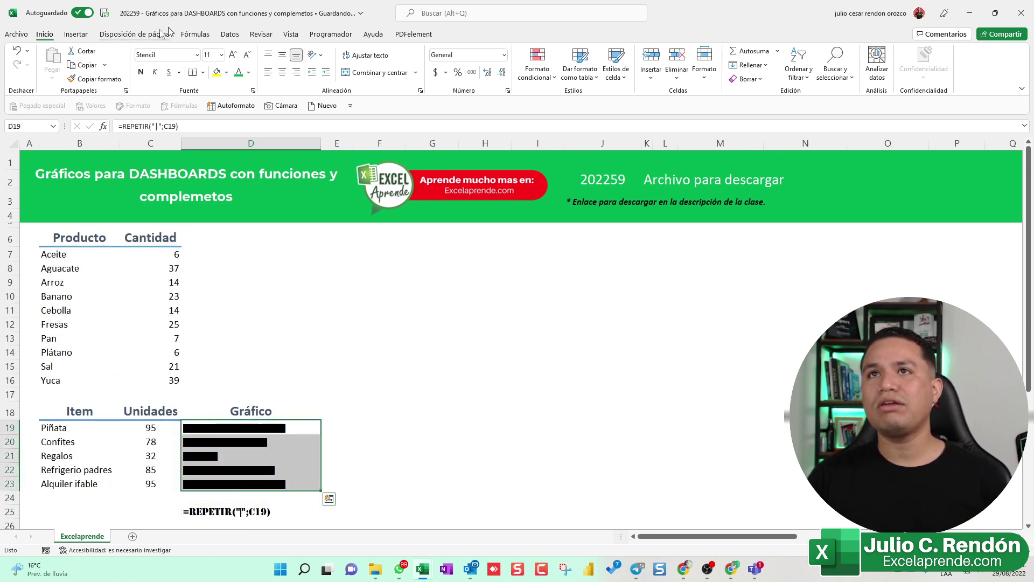
Change the Gráfico bars' font colour to purple, after briefly trying dark blue.
click(227, 73)
click(250, 72)
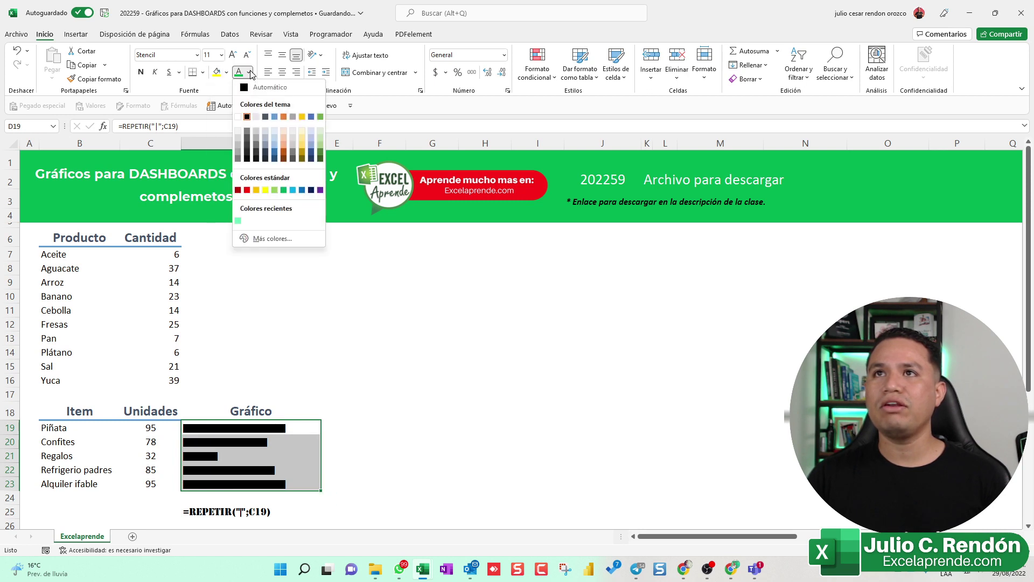
click(311, 190)
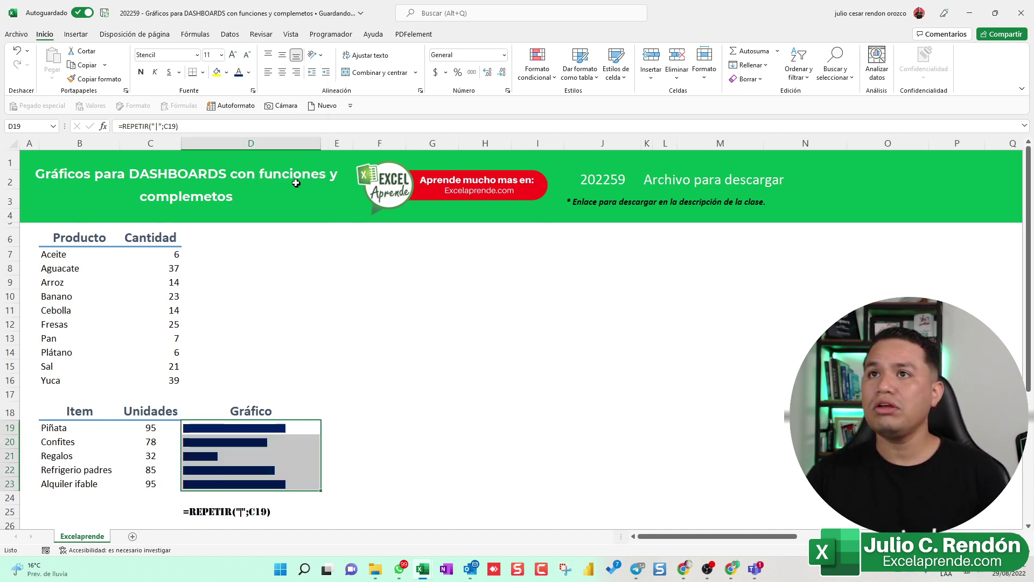
click(248, 72)
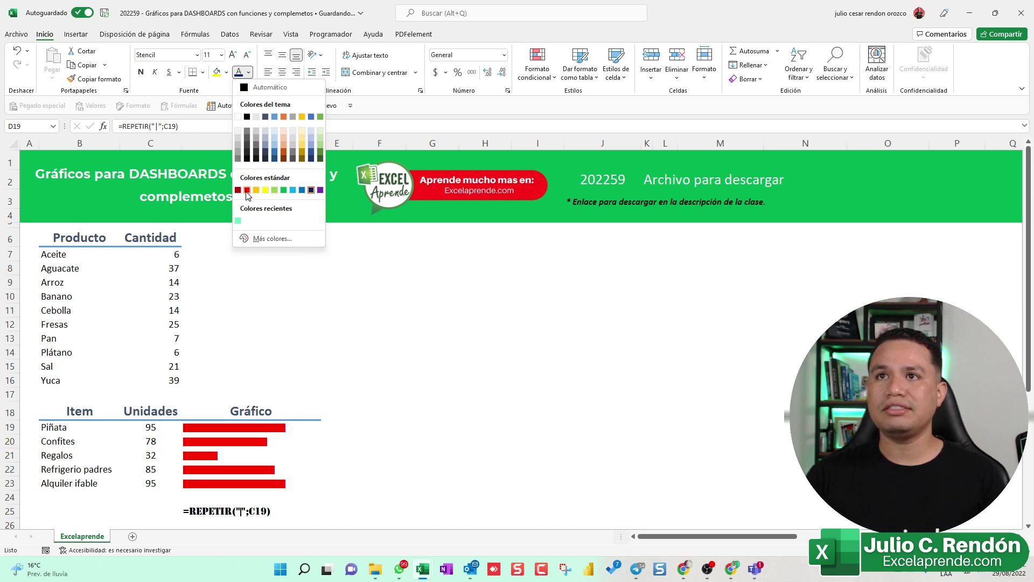
click(320, 190)
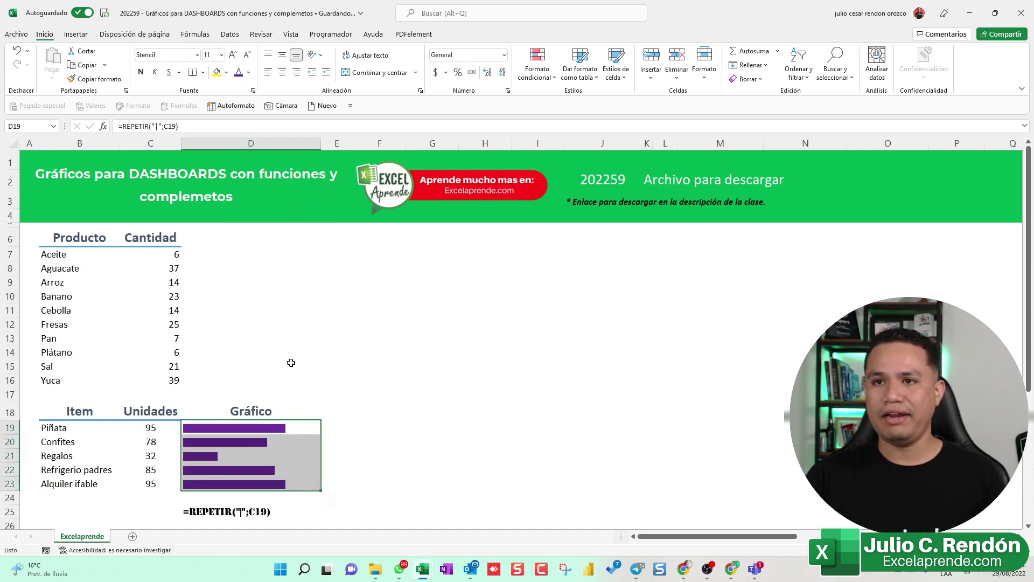
click(288, 367)
click(145, 438)
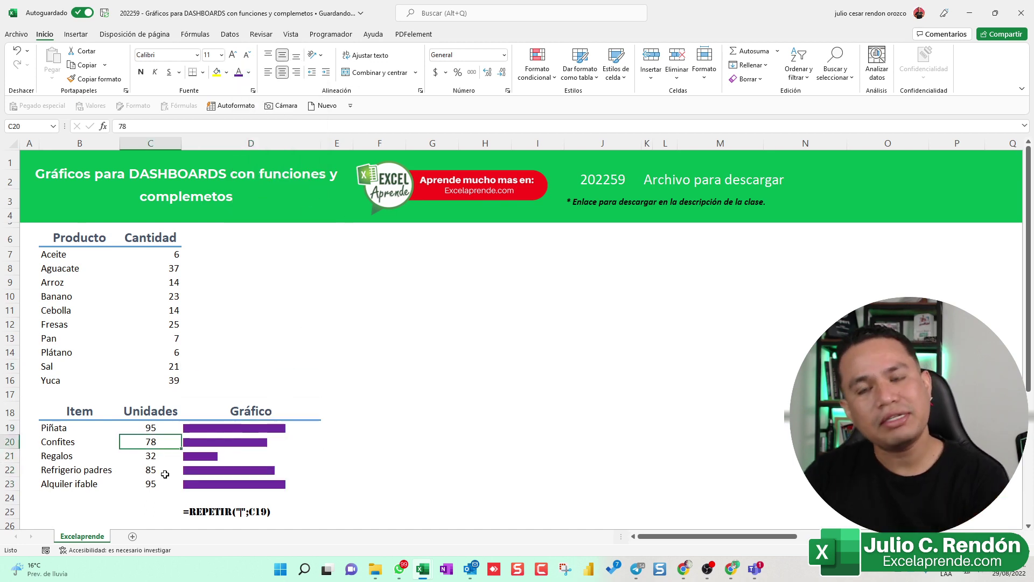
Point out the Unidades values in C19:C23, ending on Piñata's cell C19.
click(150, 456)
drag(151, 427, 154, 482)
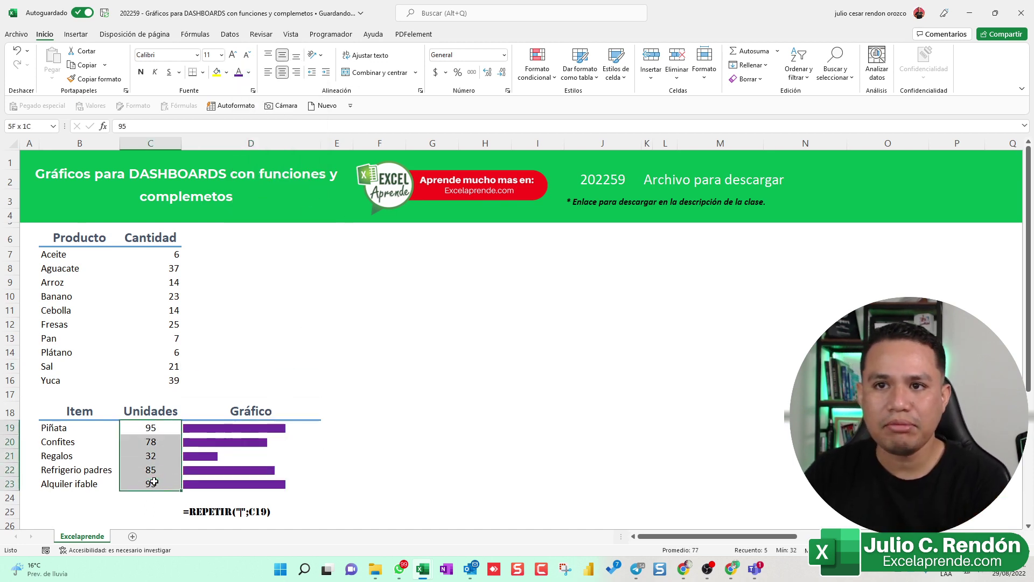
click(150, 428)
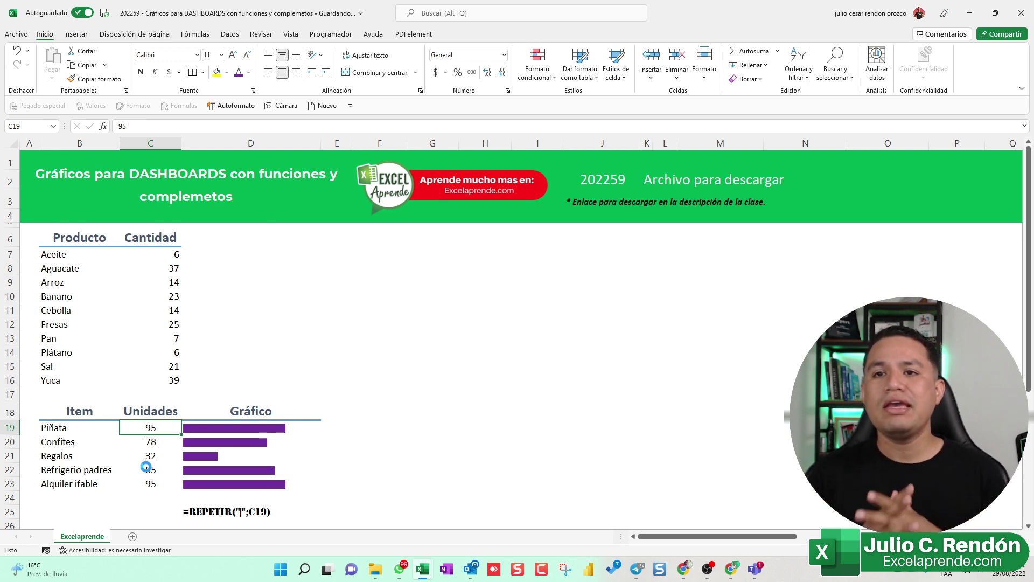
click(255, 393)
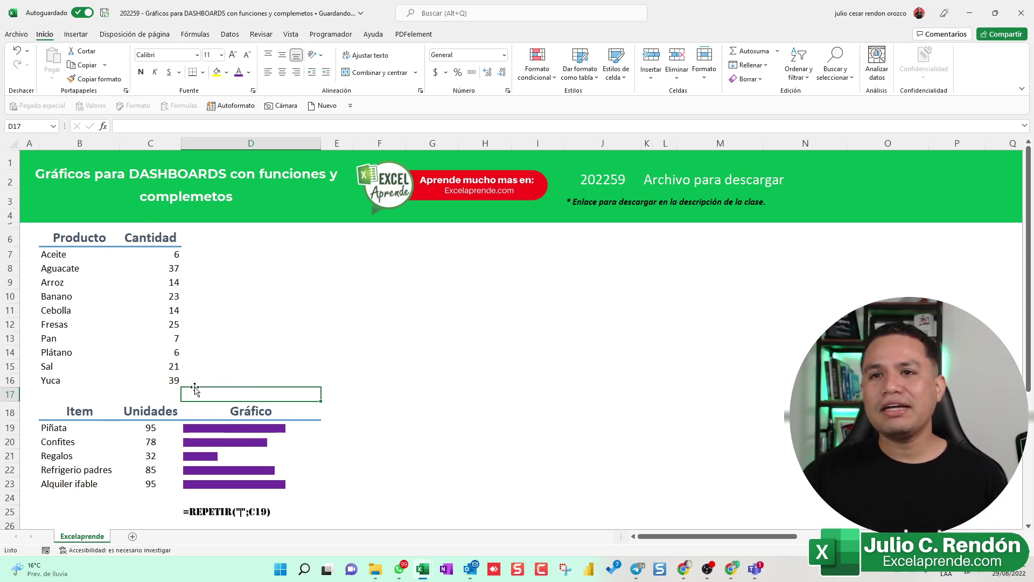
click(141, 439)
click(151, 452)
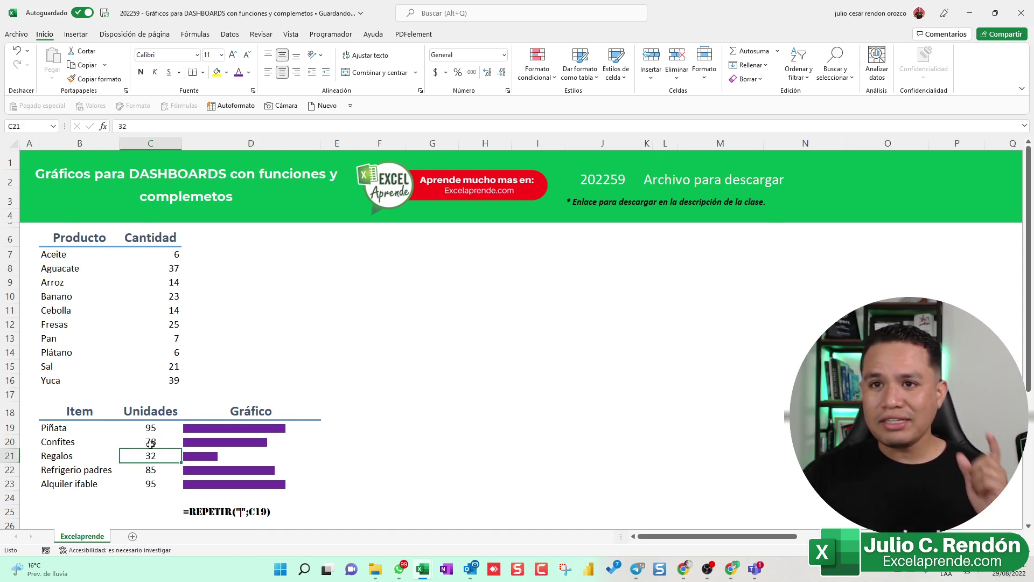
click(154, 428)
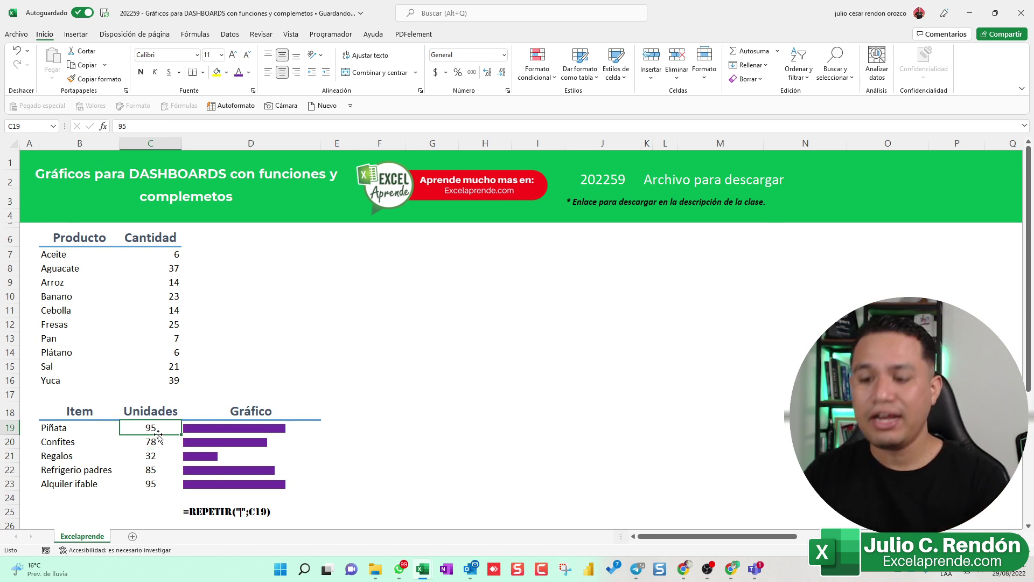
Enter 150, then 15, as Piñata's Unidades and compare with the other items' values.
text(150)
key(Return)
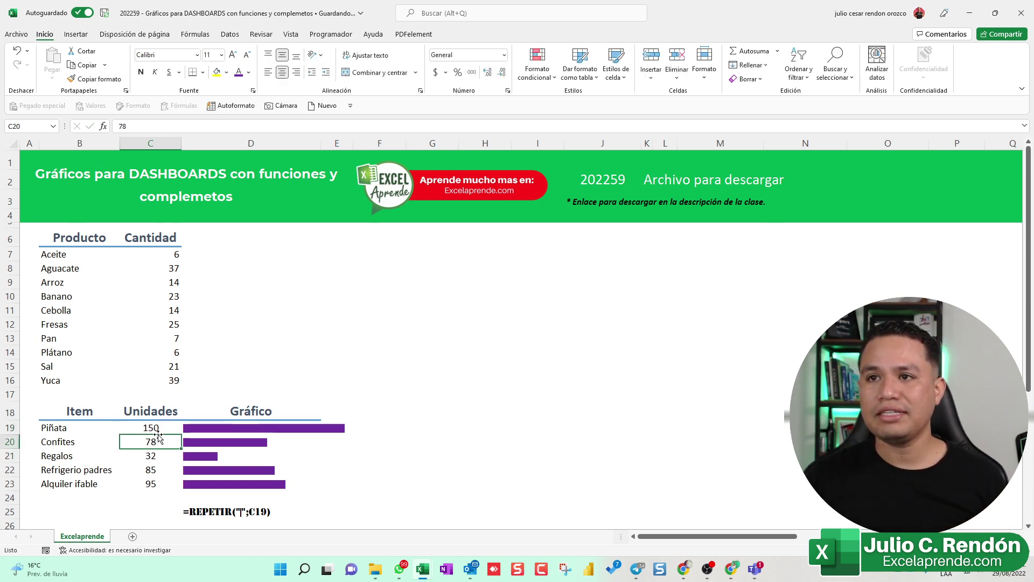
key(Up)
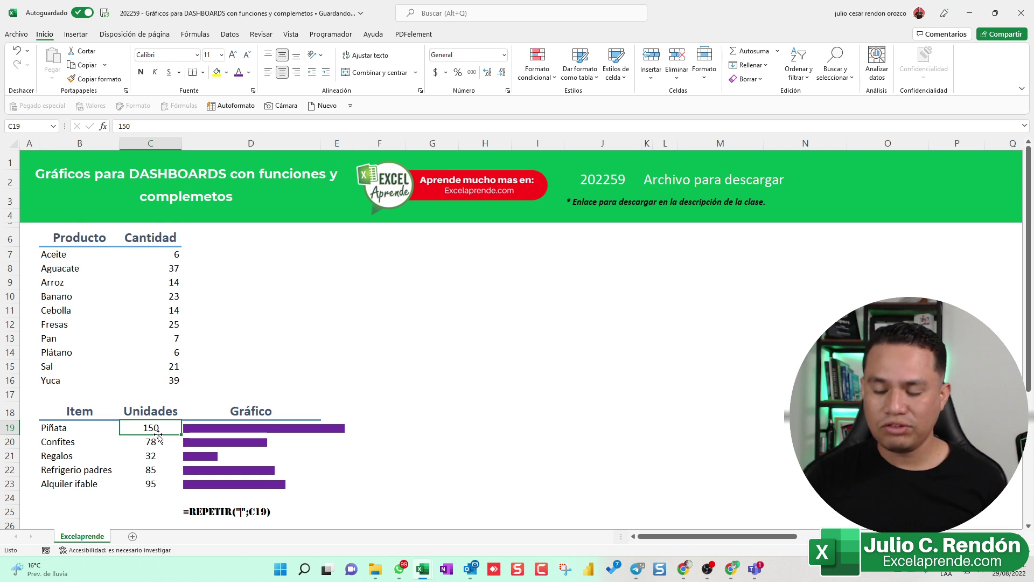
text(15)
key(Return)
key(Up)
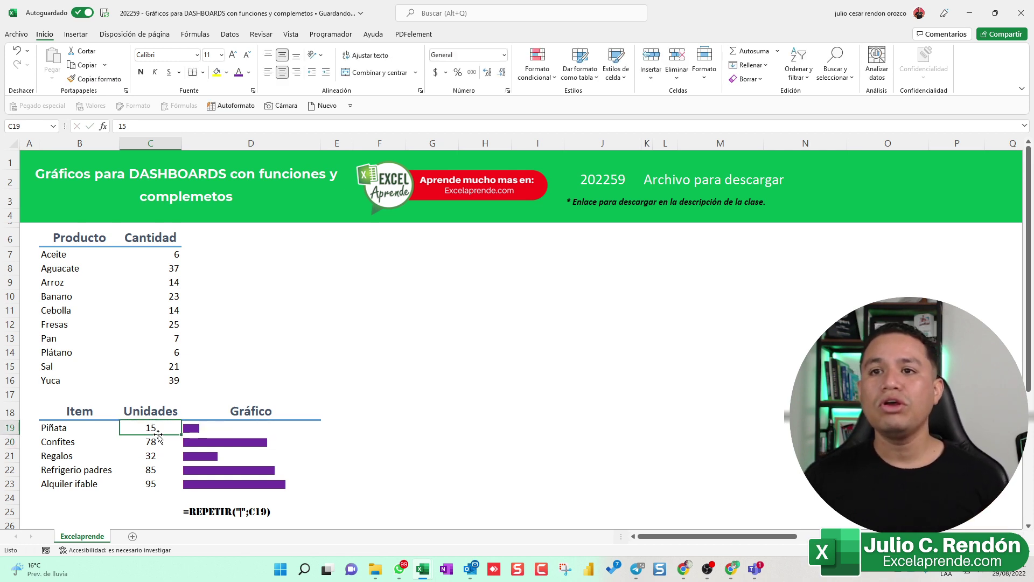
click(153, 456)
click(151, 484)
click(151, 428)
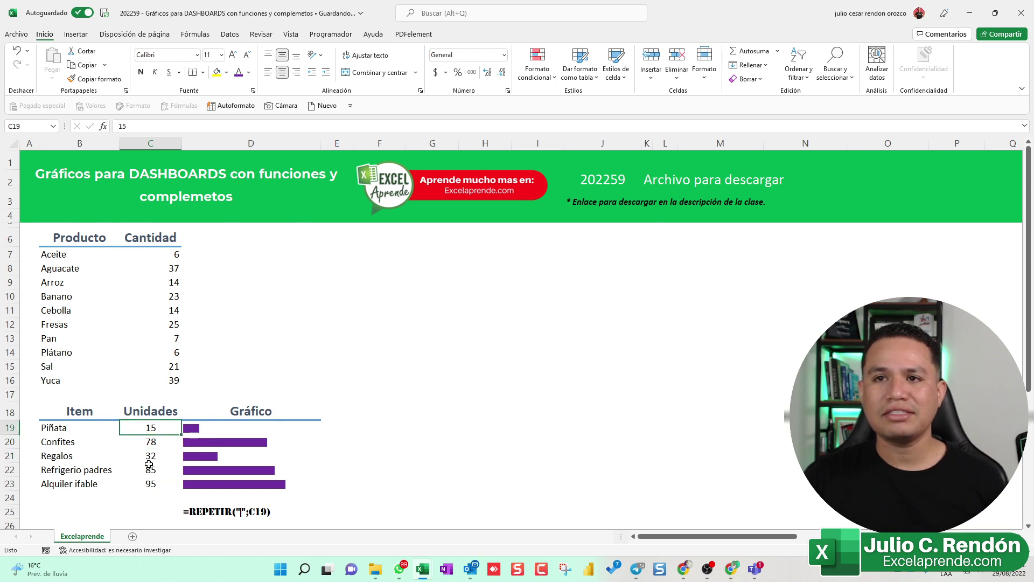
click(150, 464)
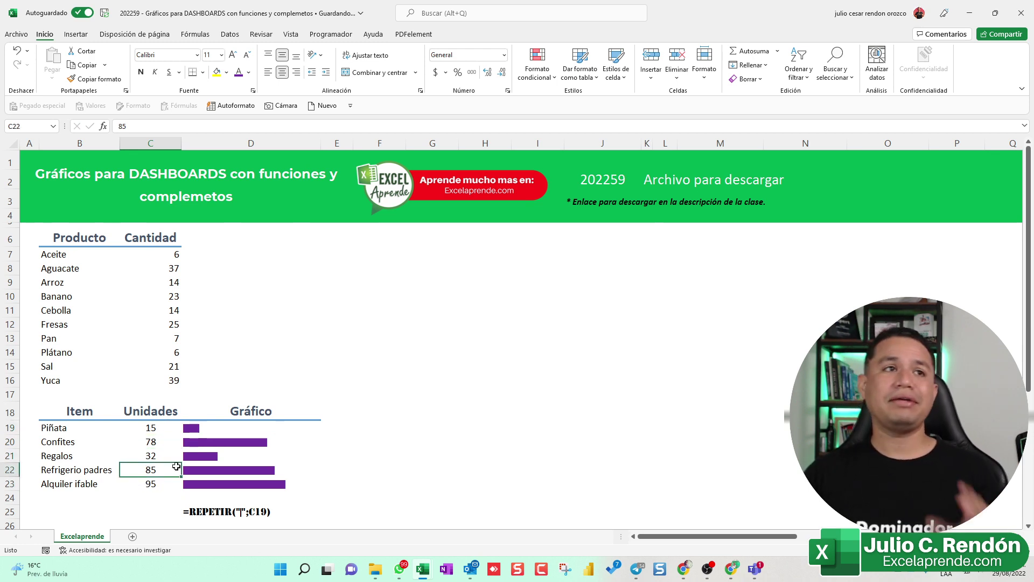
mouse_move(81, 237)
mouse_down()
mouse_move(163, 364)
mouse_move(162, 382)
mouse_up()
drag(75, 235, 162, 380)
click(189, 395)
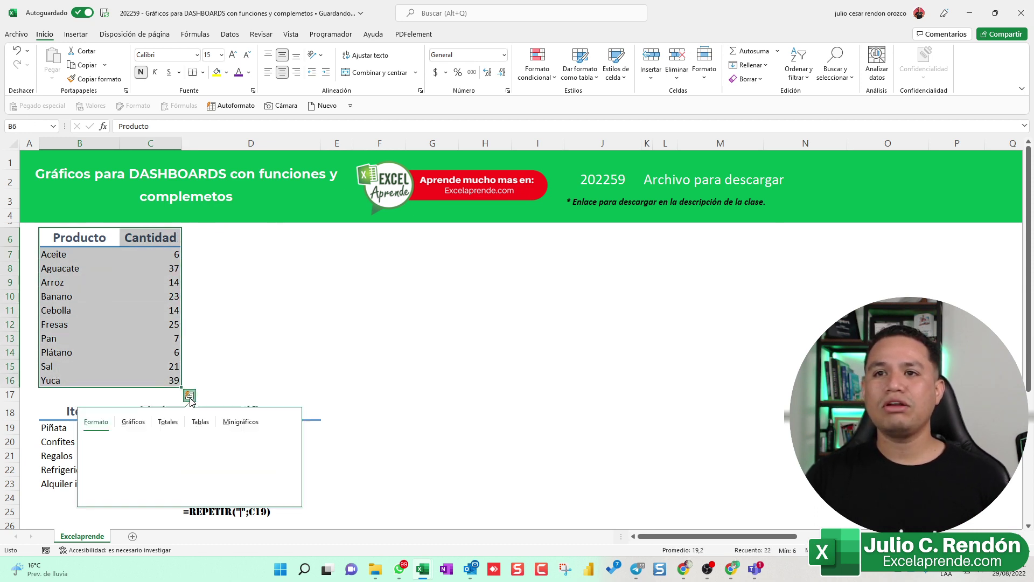
click(133, 426)
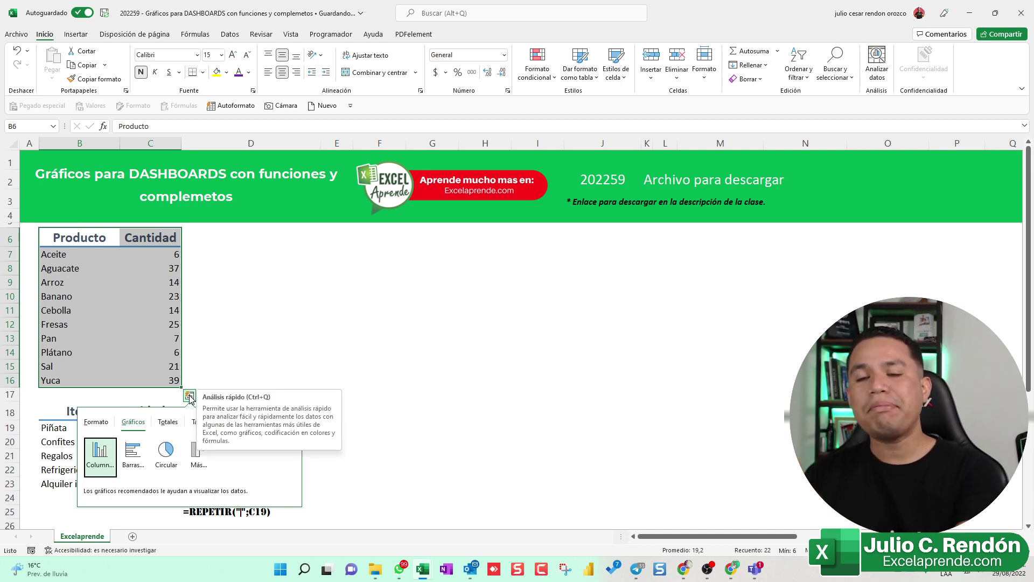
click(134, 455)
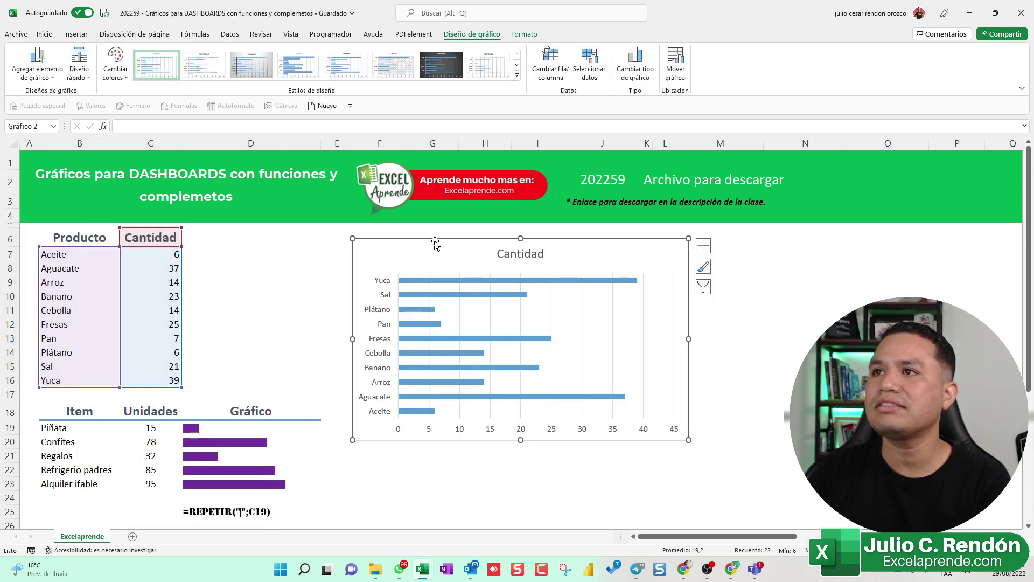
drag(435, 244, 432, 246)
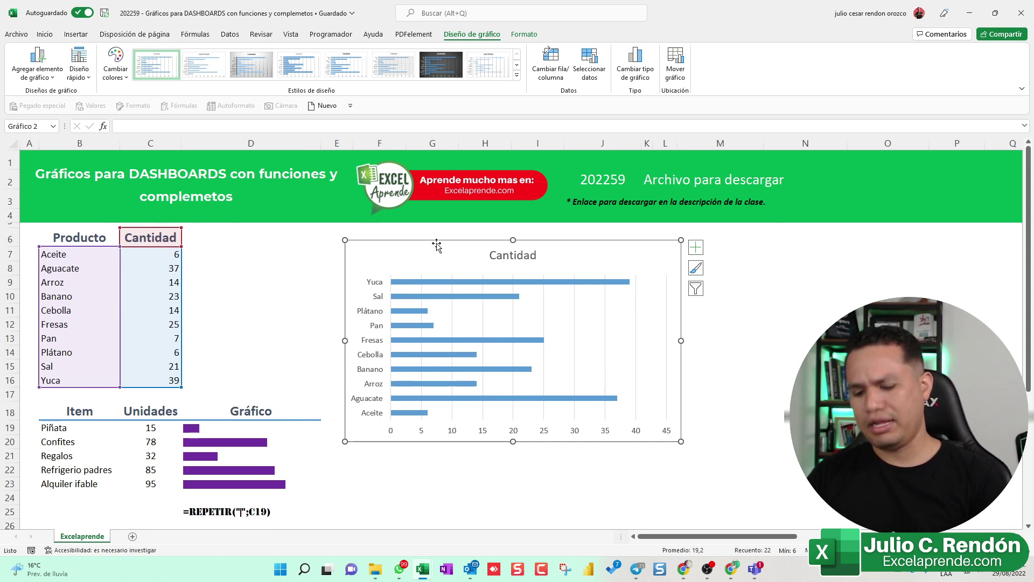
key(Delete)
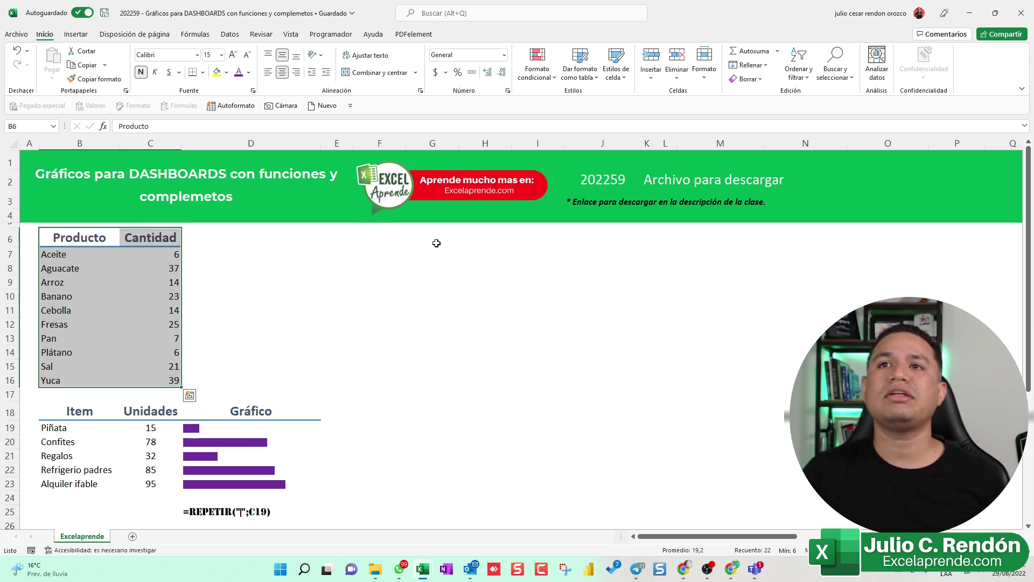
click(397, 257)
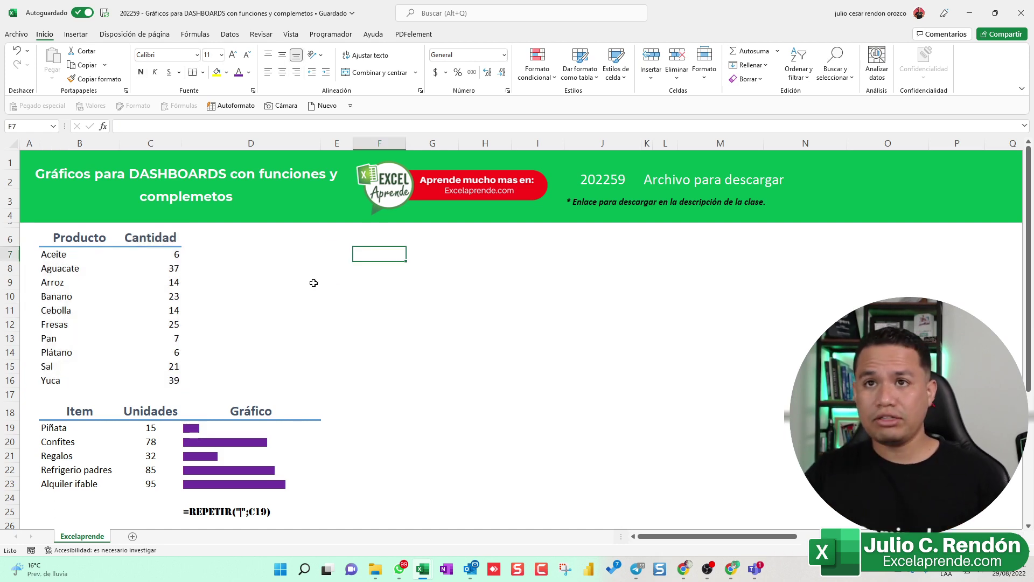
With empty cell E10 selected, open the full add-ins list via Insertar > Mis complementos > Ver todo.
click(114, 254)
click(199, 268)
key(Down)
key(Down)
key(Right)
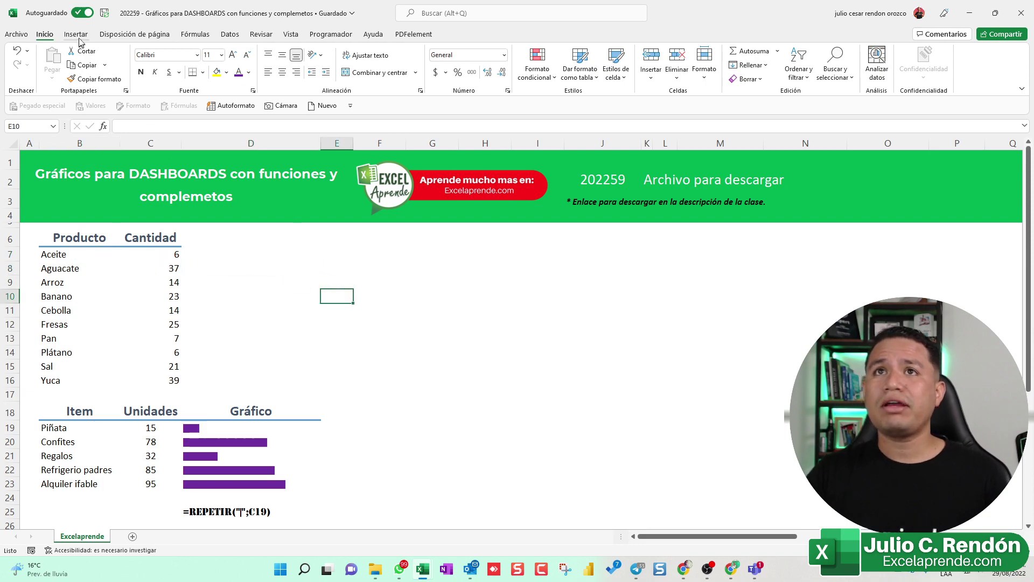
click(75, 36)
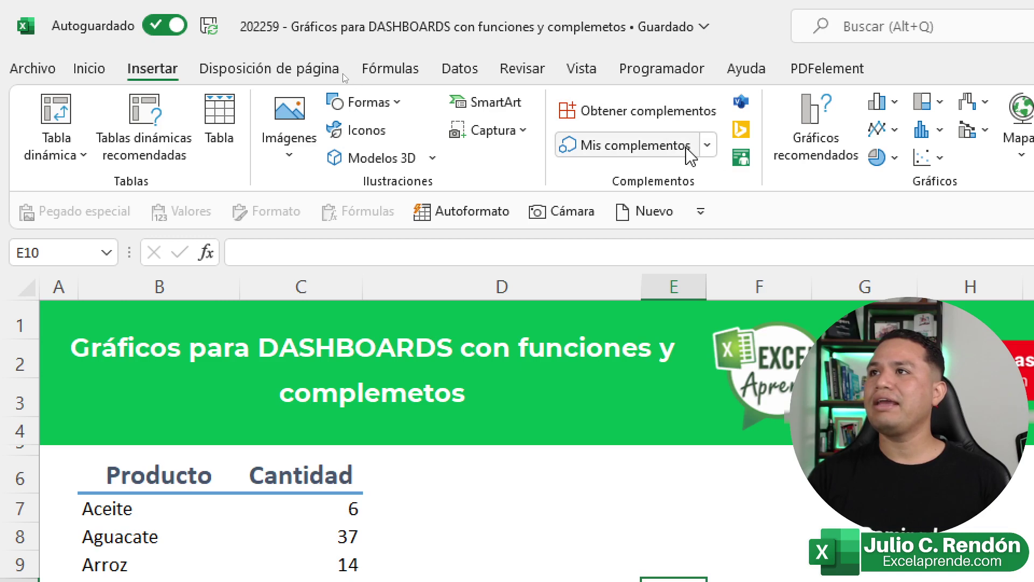
click(710, 153)
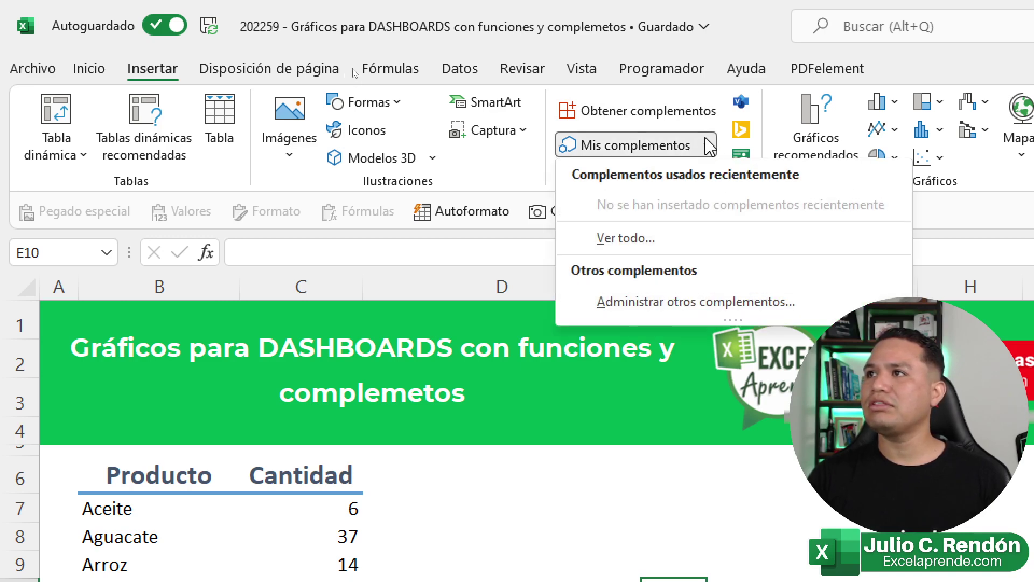
click(738, 161)
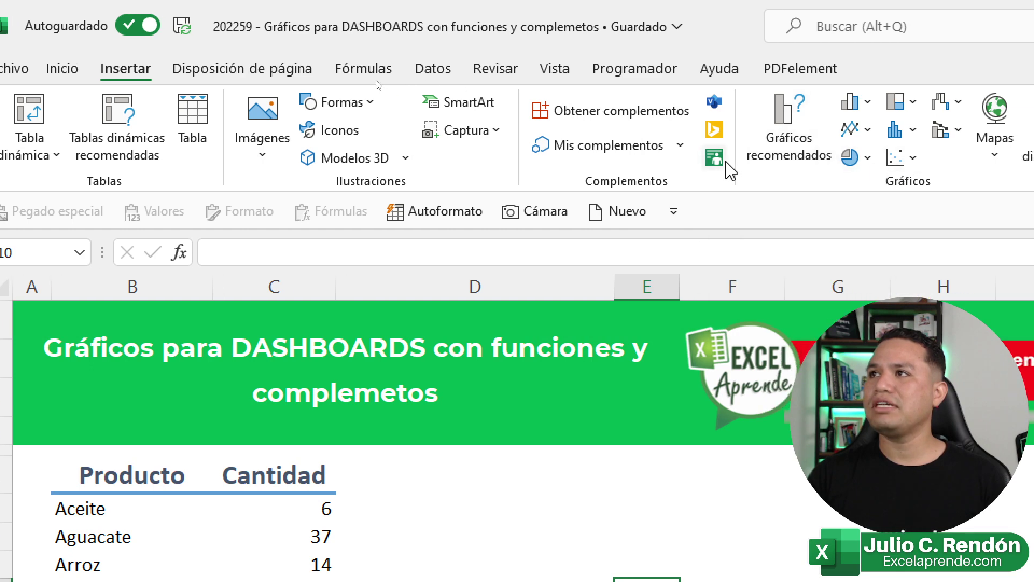
click(682, 146)
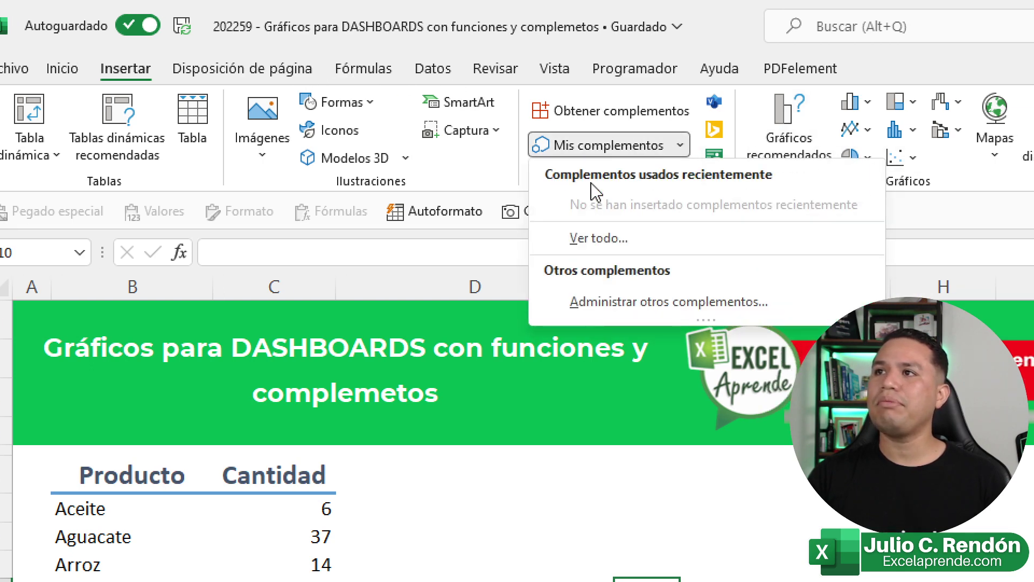
click(630, 240)
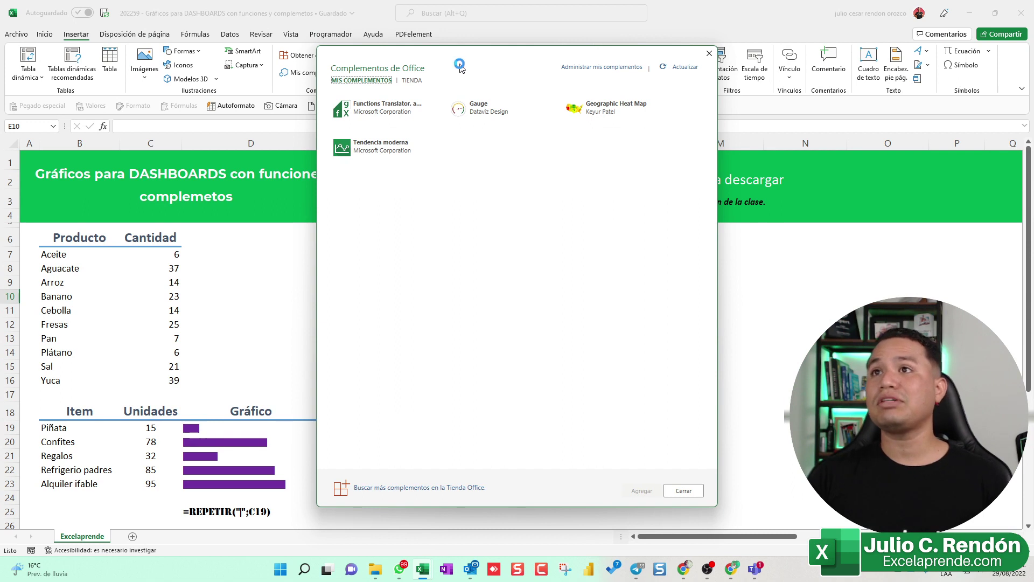
Search the TIENDA for PERSONAS and choose Agregar on Gráfico Personas.
click(408, 81)
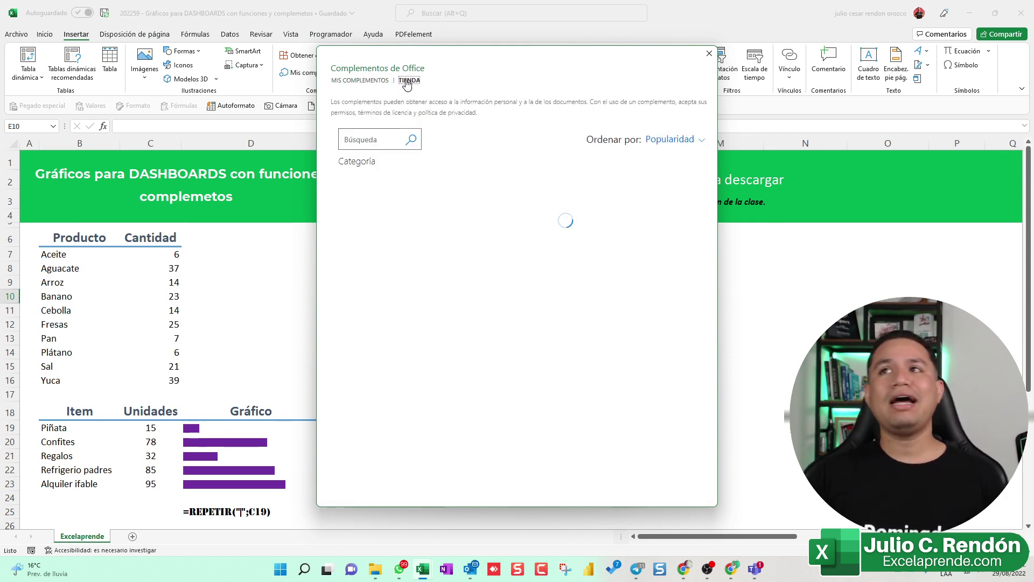
click(380, 135)
text(PERSONAS)
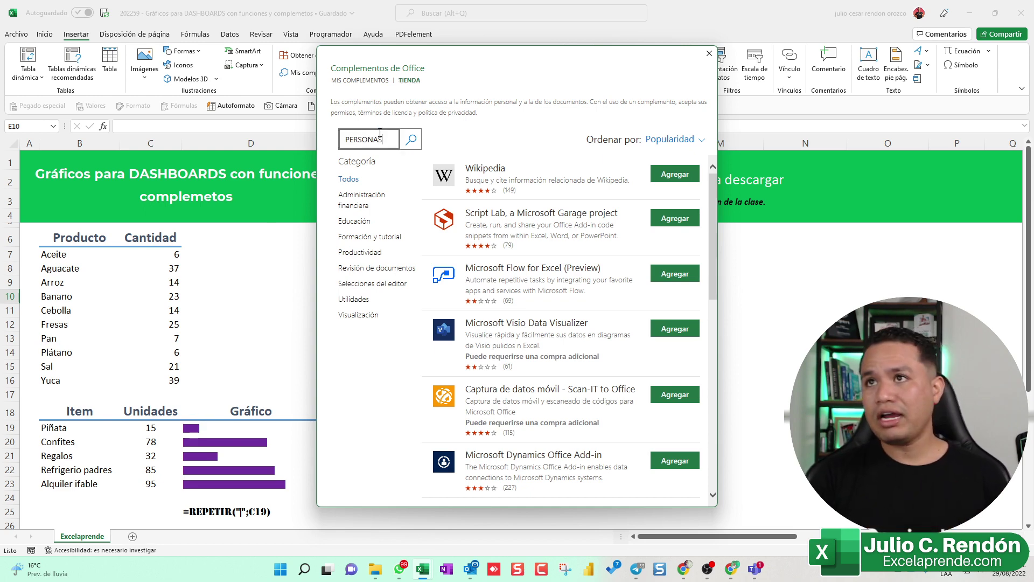
key(Return)
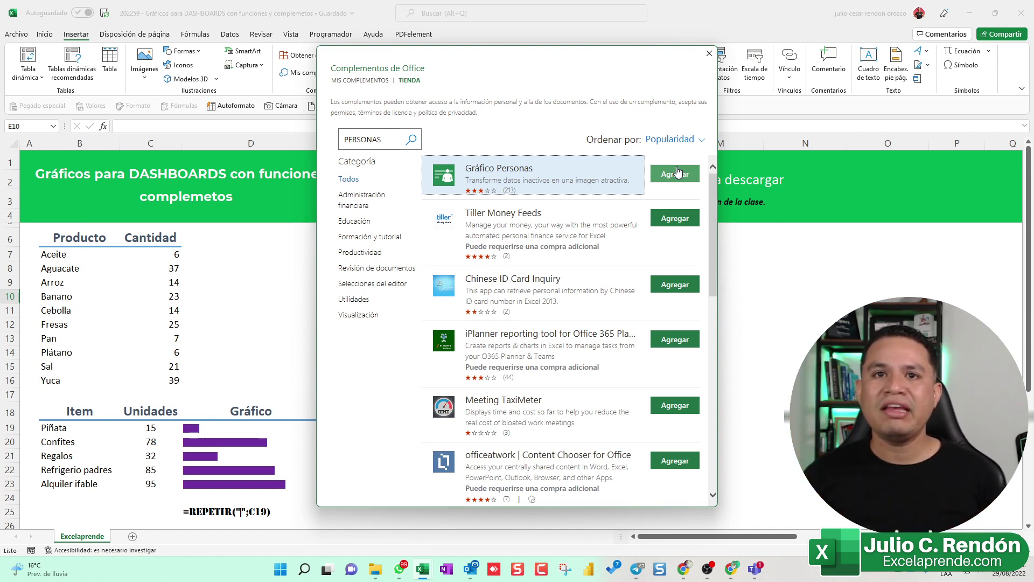
click(678, 171)
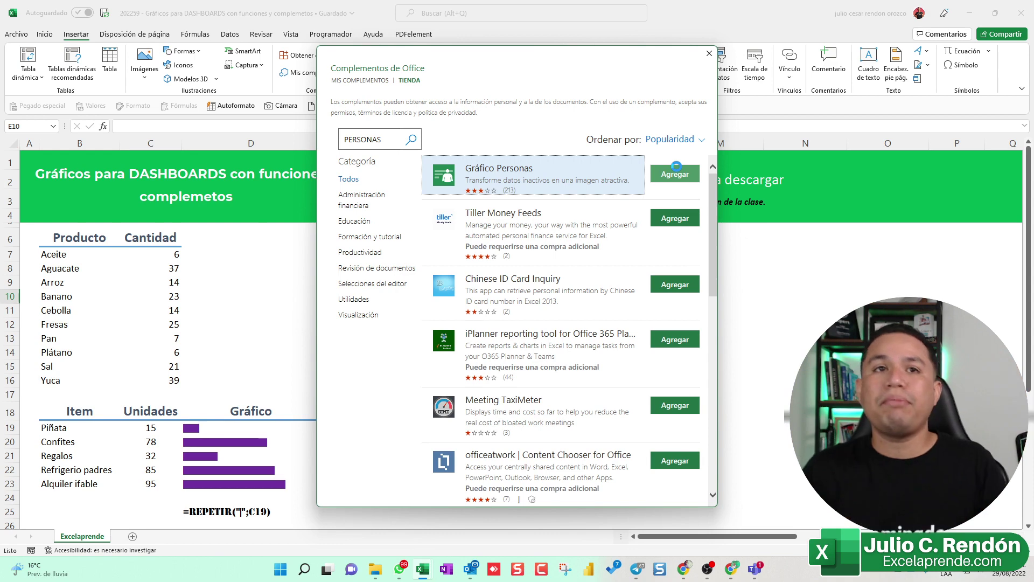
click(677, 173)
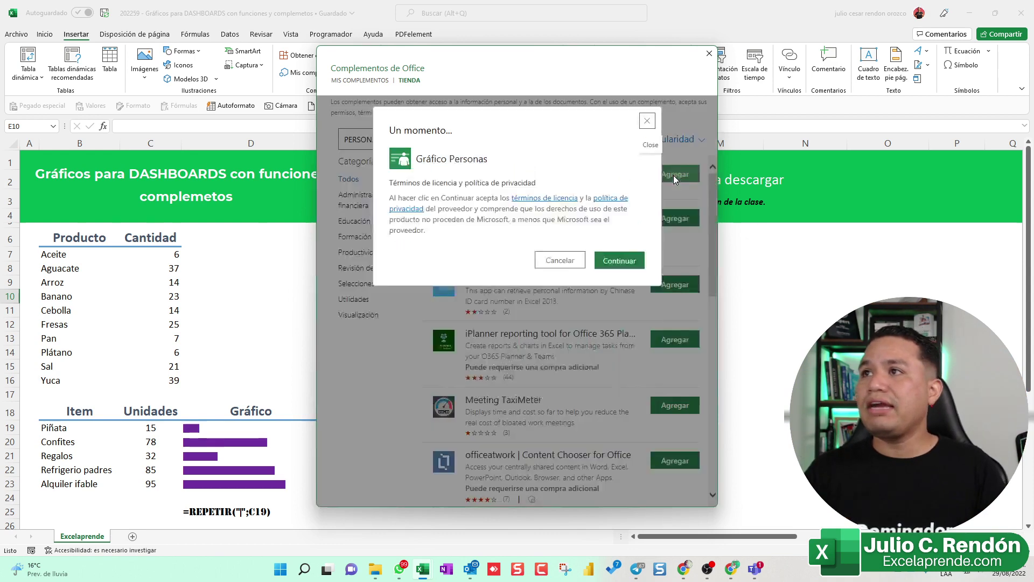
Accept the licence terms and move the inserted infographic lower on the sheet.
click(605, 261)
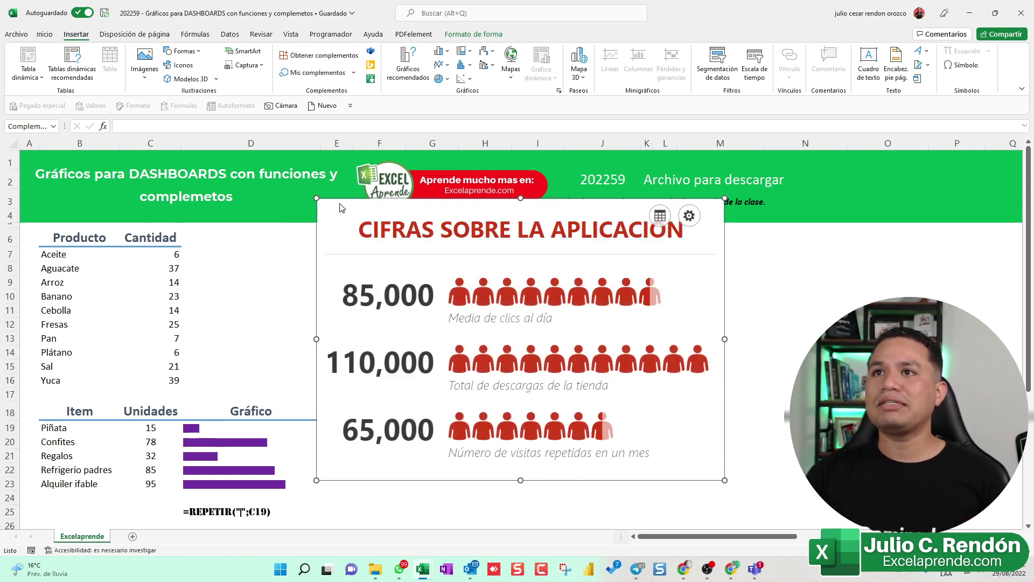
drag(342, 202, 375, 212)
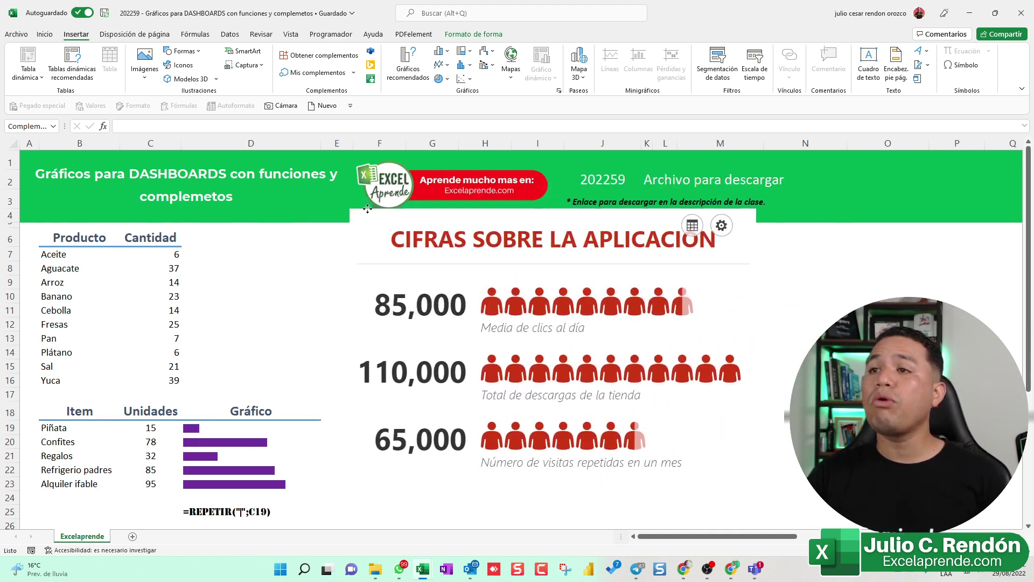
drag(468, 215, 461, 230)
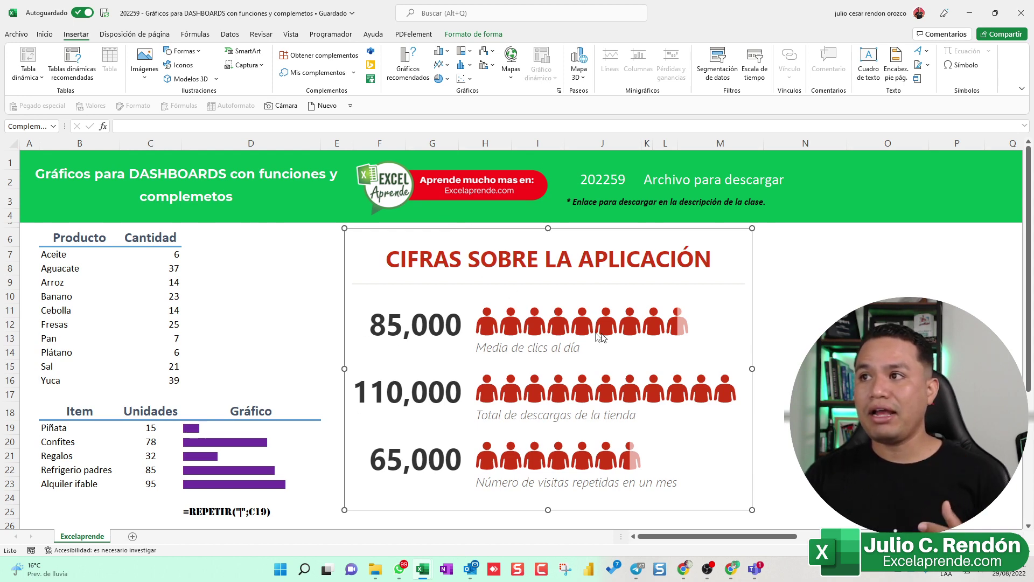
click(285, 307)
click(280, 282)
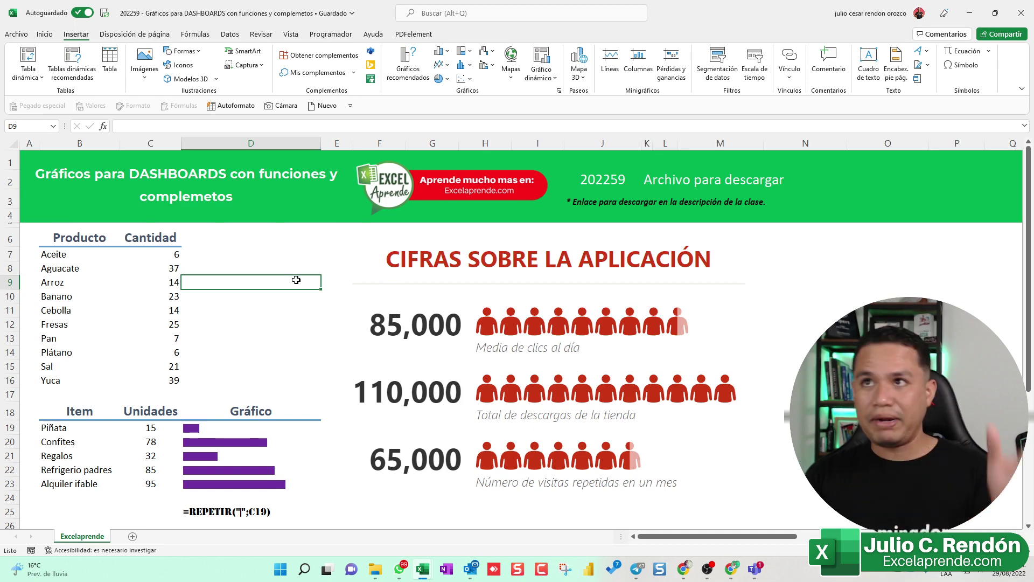
Insert a Gráfico Personas infographic beside the product tables and open its settings.
click(371, 79)
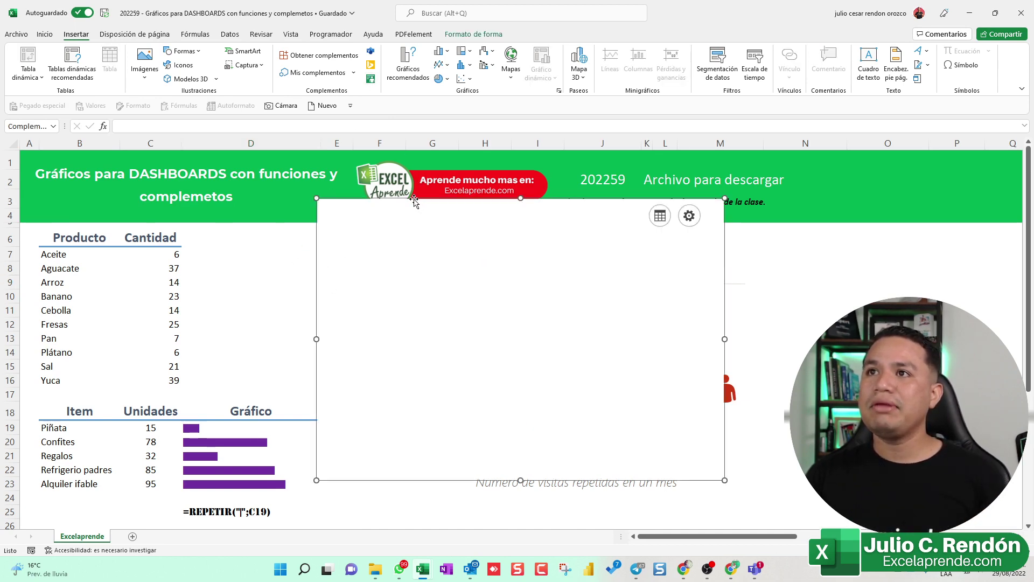
drag(415, 202, 317, 238)
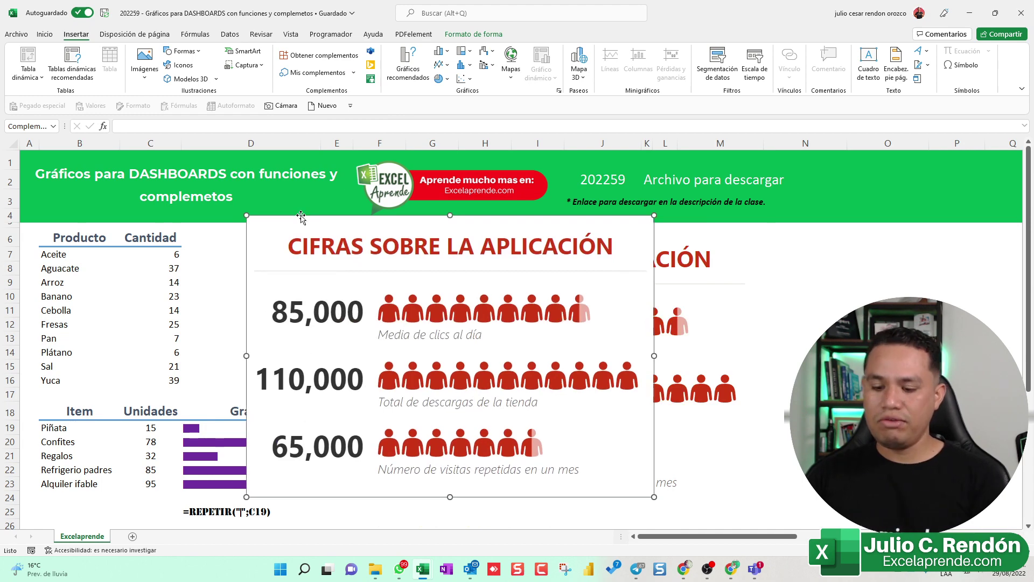
drag(279, 243, 368, 245)
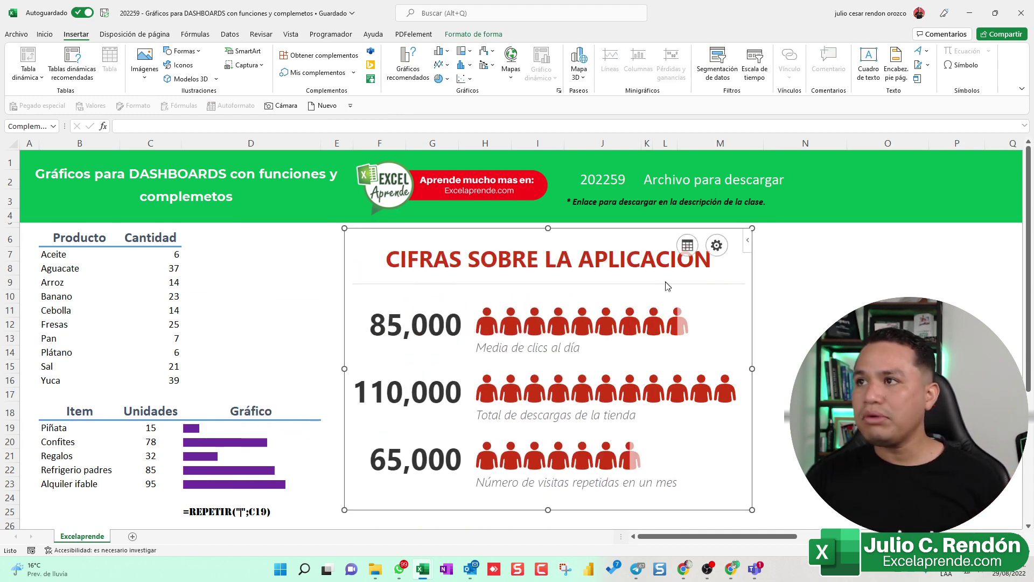
click(730, 243)
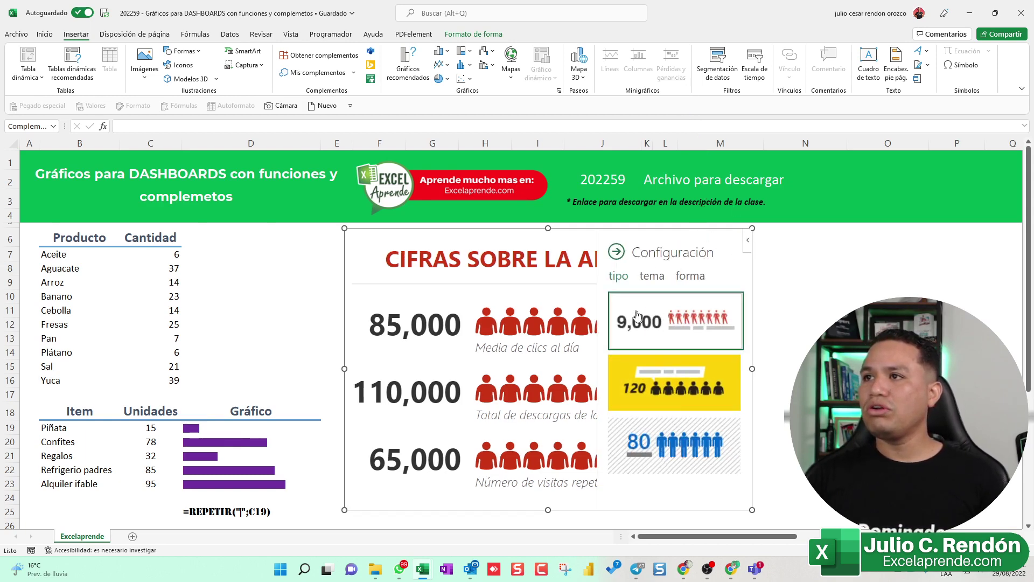
Browse the tema and forma options, then close the Configuración panel.
click(648, 277)
click(688, 276)
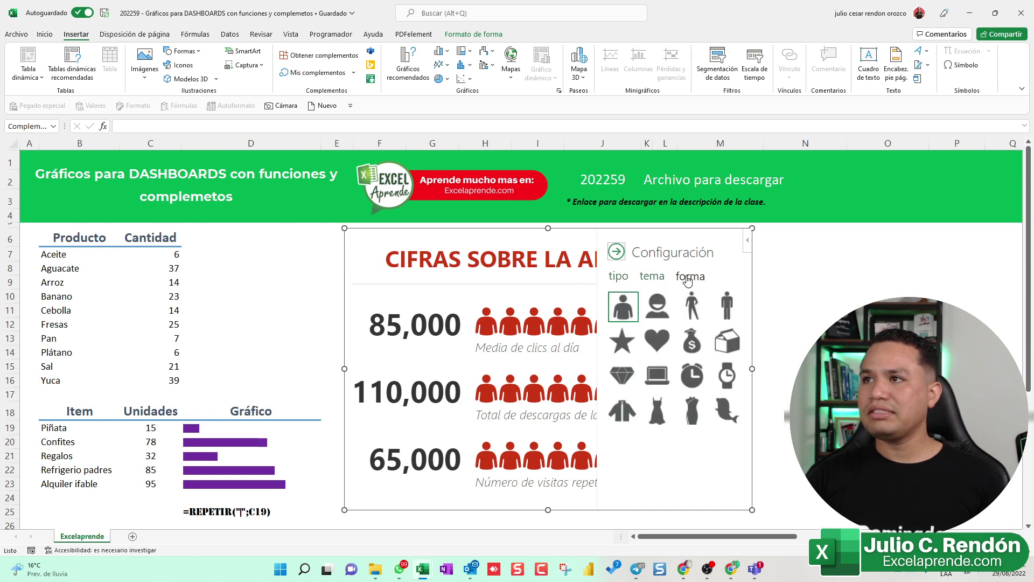
click(618, 252)
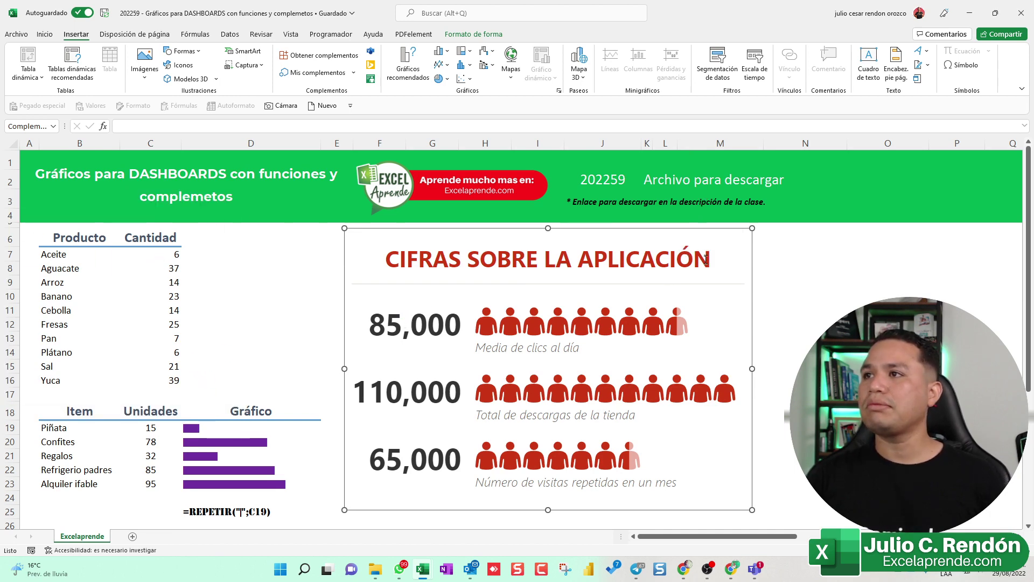
Set the infographic's data to the Producto and Cantidad range B6:C16 and create it.
click(688, 245)
click(695, 287)
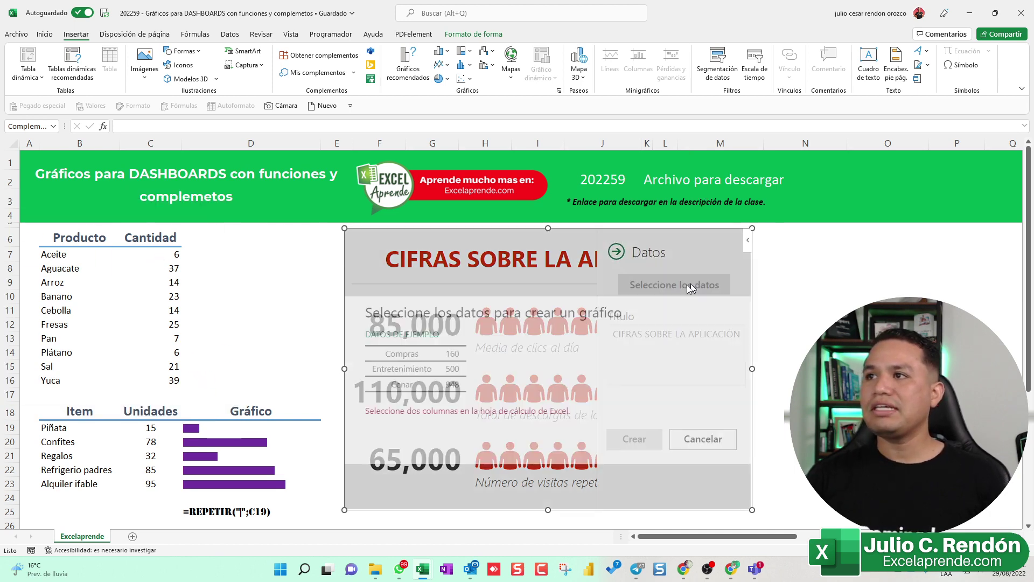
drag(58, 240, 156, 377)
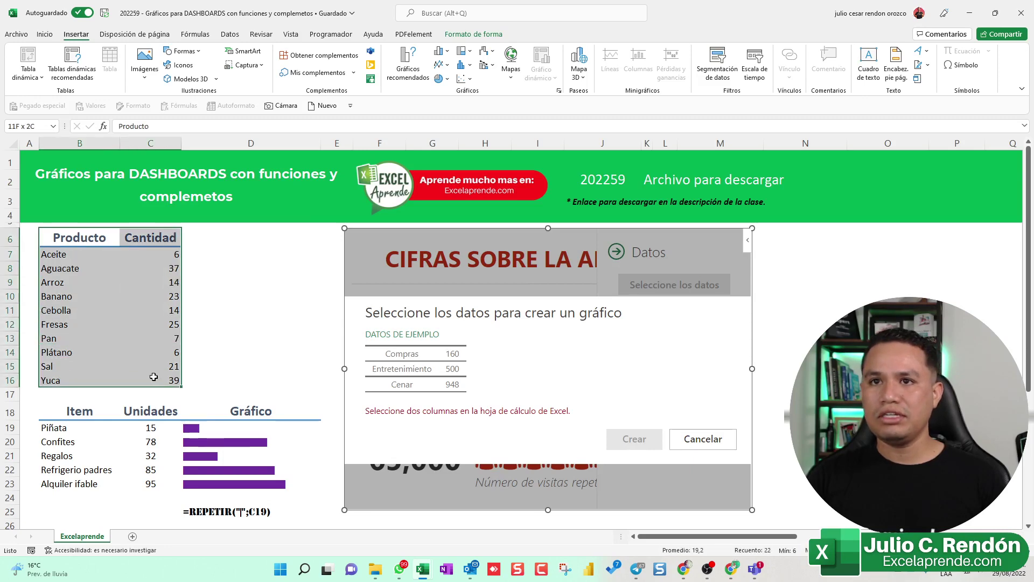
click(632, 440)
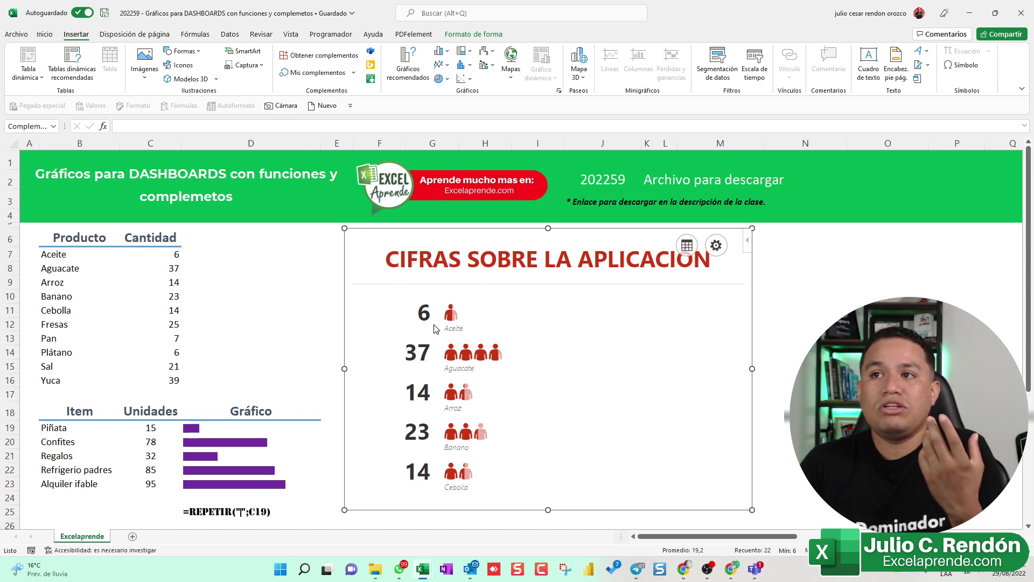
Change the infographic title to 'UNIDADES VENDIDAS POR PRODUCTO' and collapse the data panel.
click(686, 245)
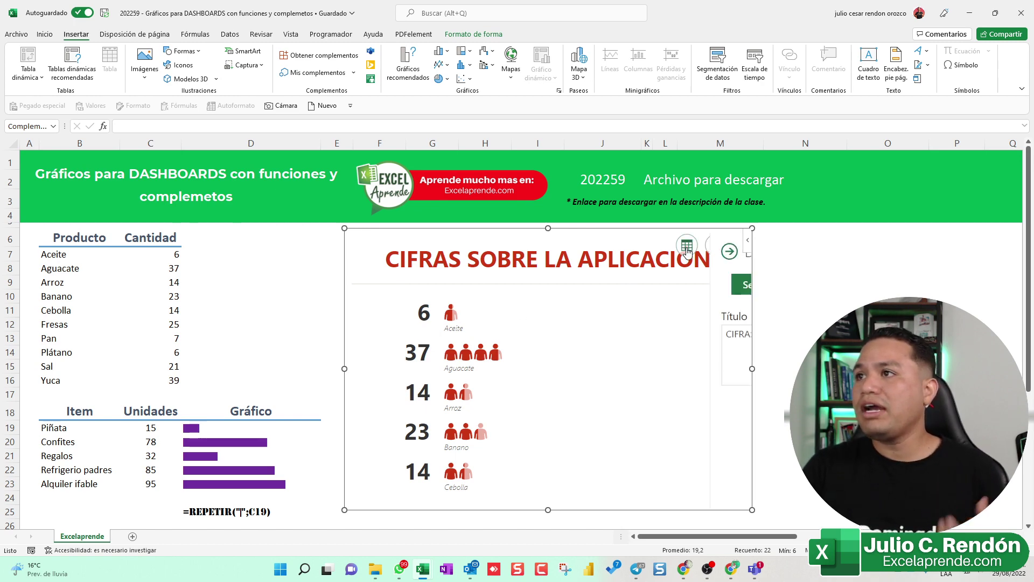
triple_click(677, 332)
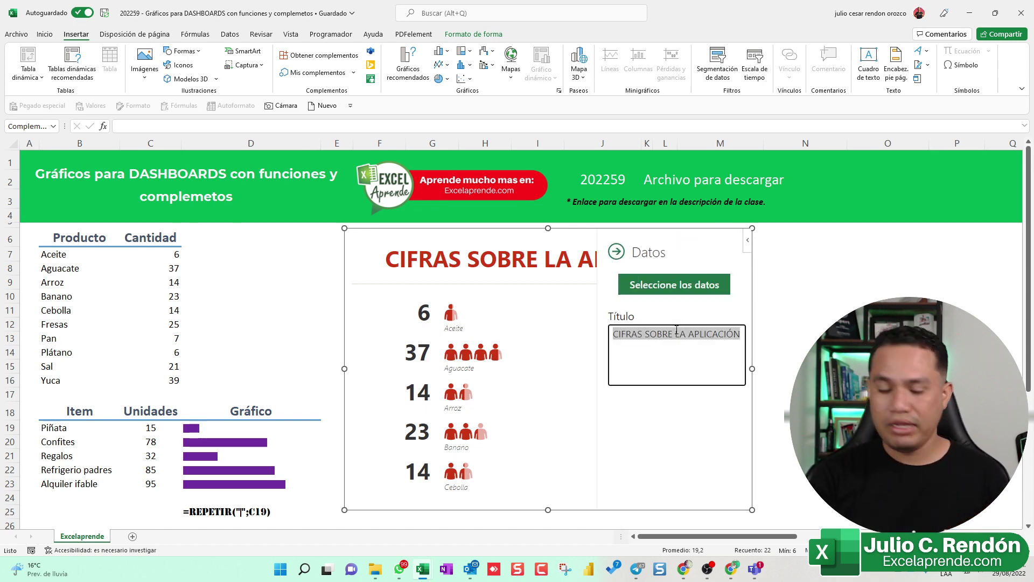
text(uni)
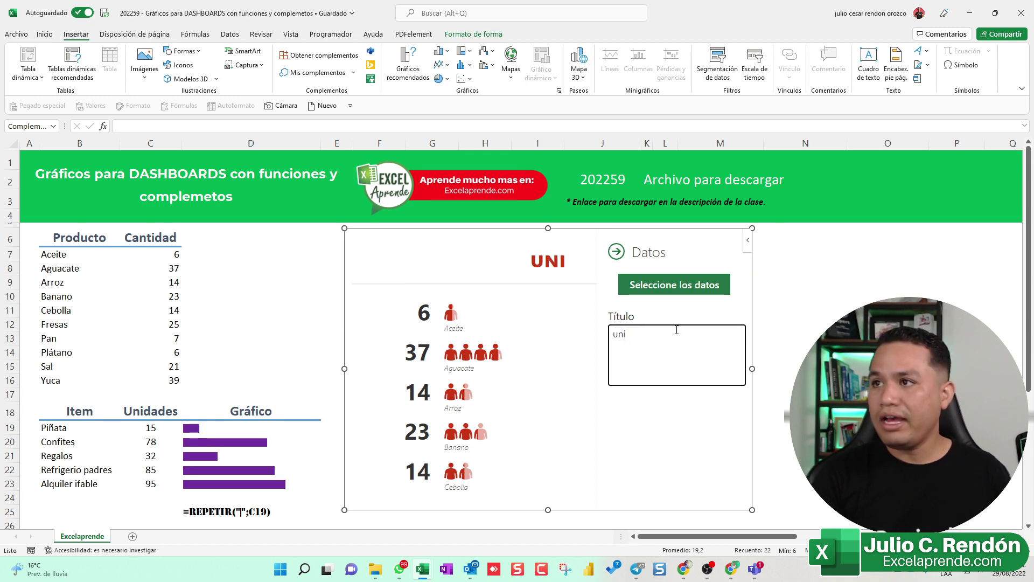
text(UNIDADE)
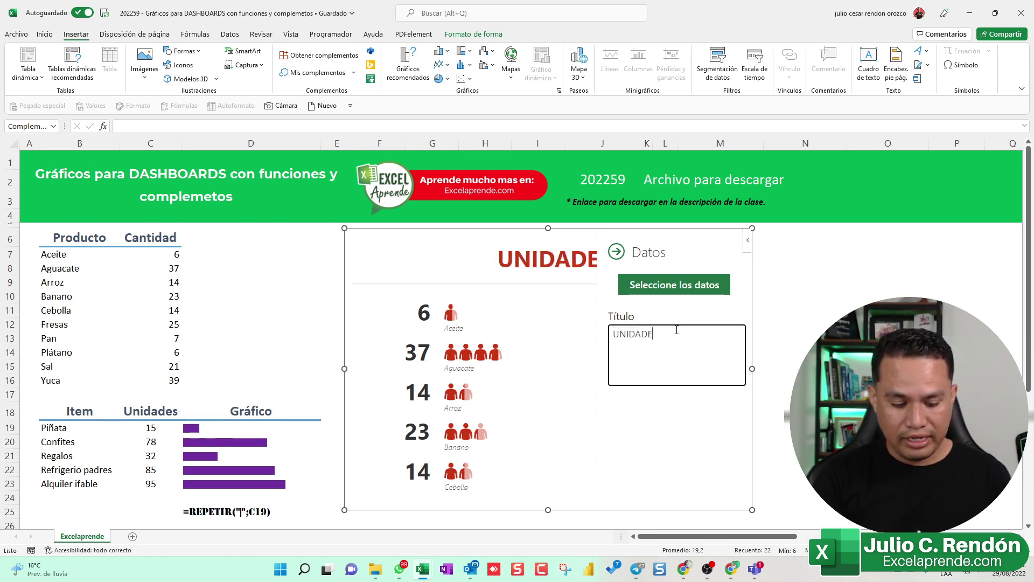
text(S VENDIDAS POR )
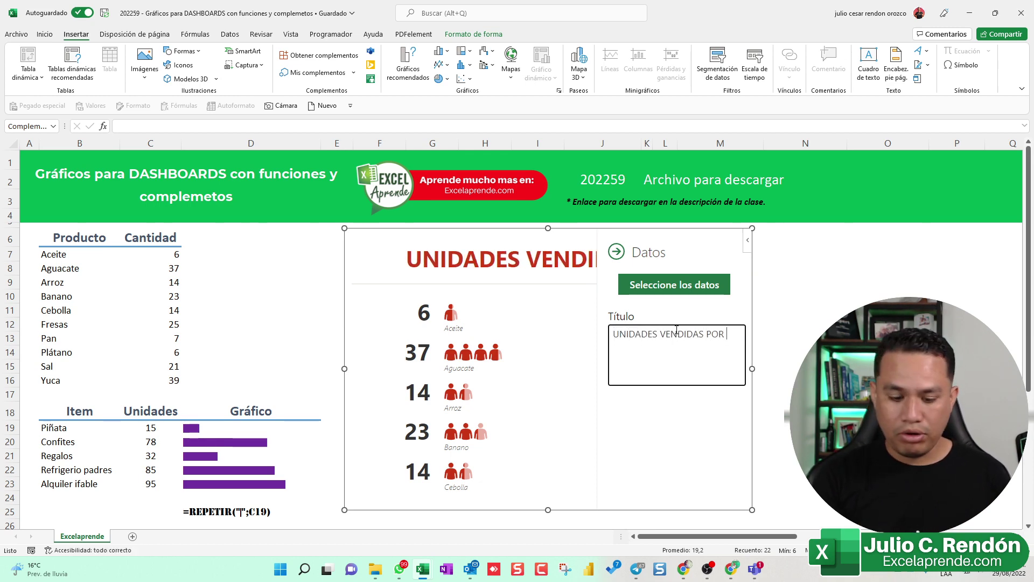
text(PRODUCTO)
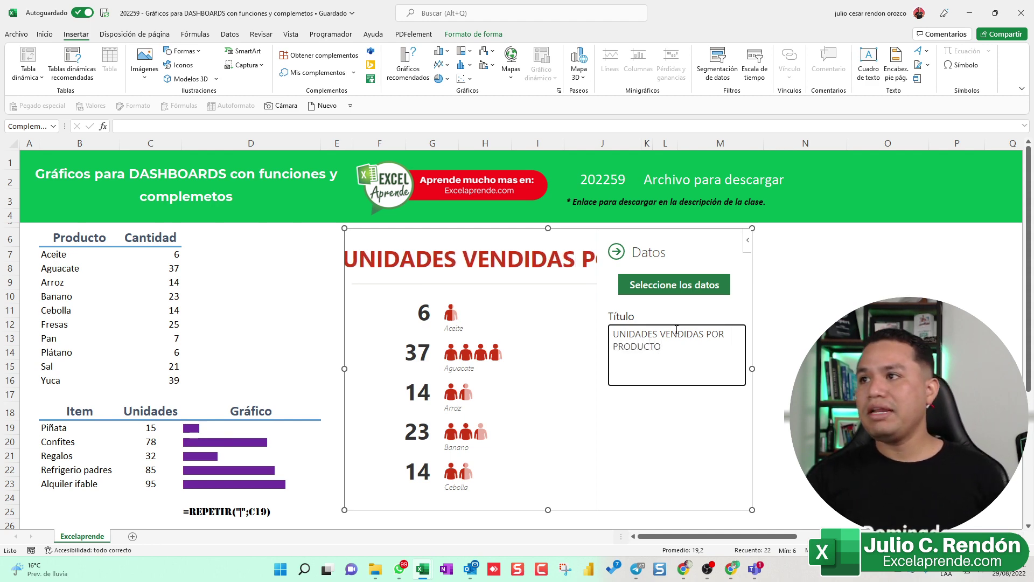
click(617, 251)
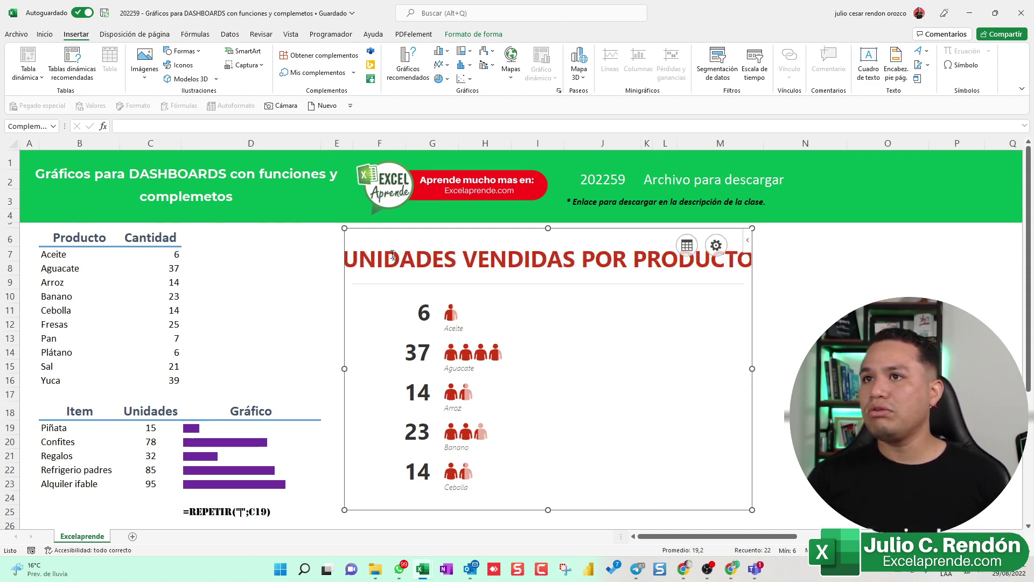
Move the infographic up and left, then widen and heighten it to show more products.
drag(385, 228, 271, 199)
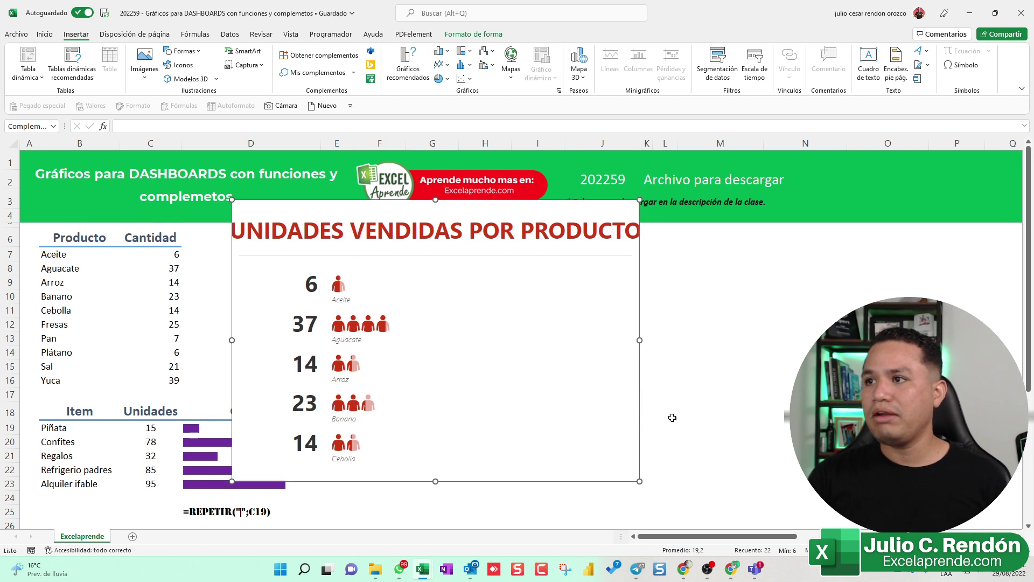
drag(640, 339, 802, 340)
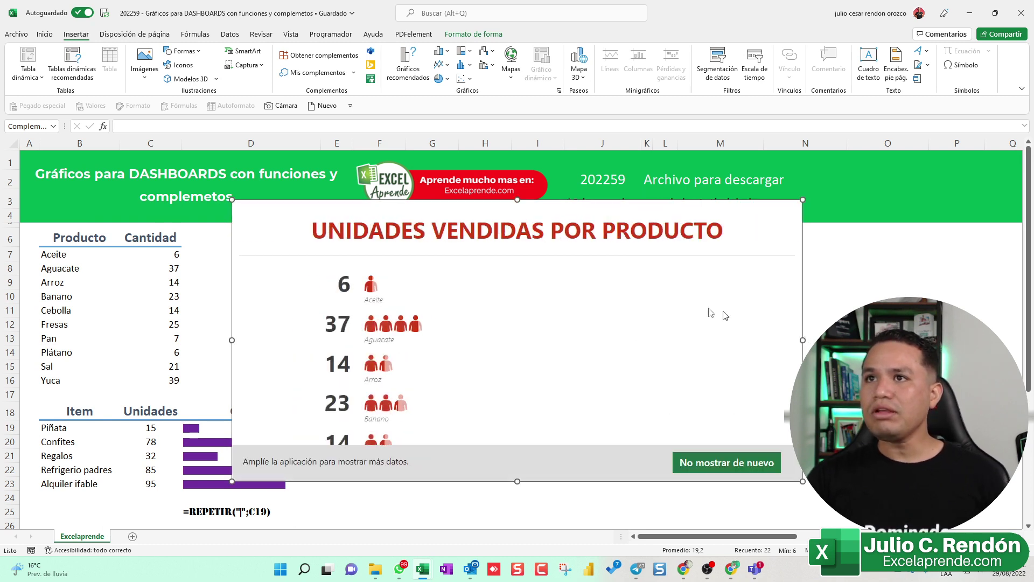
mouse_move(726, 462)
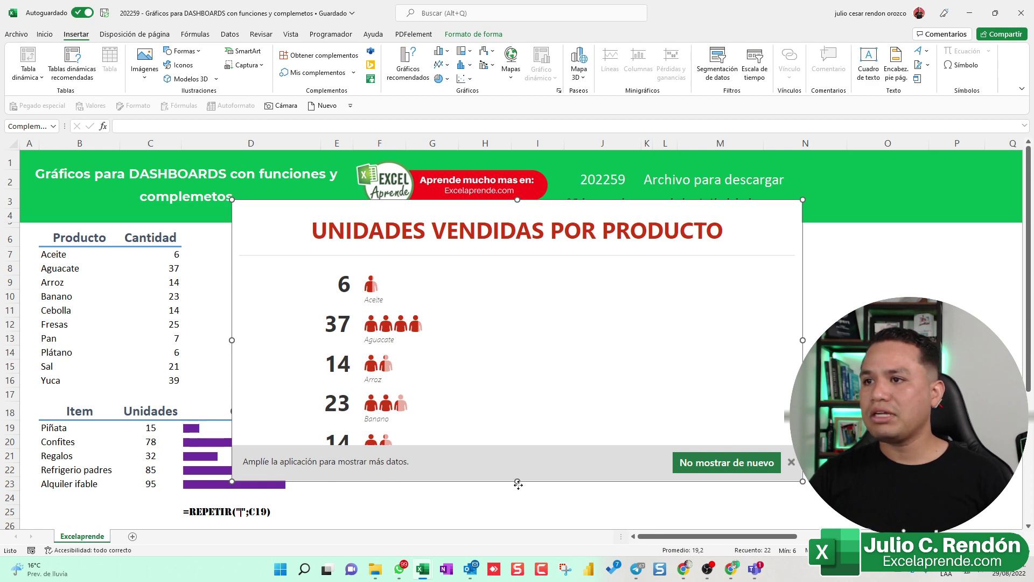
drag(517, 482, 517, 528)
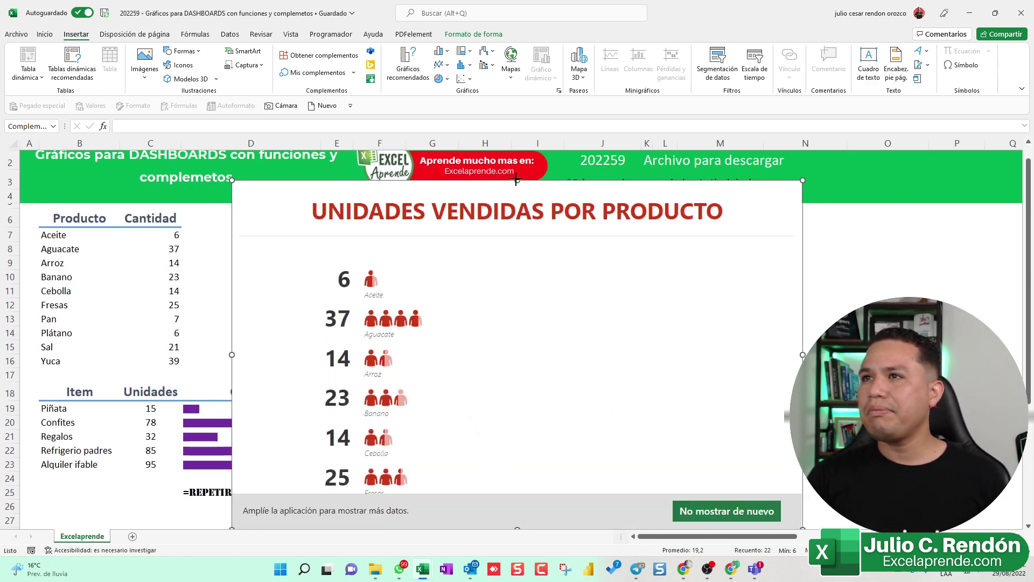
drag(516, 179, 516, 141)
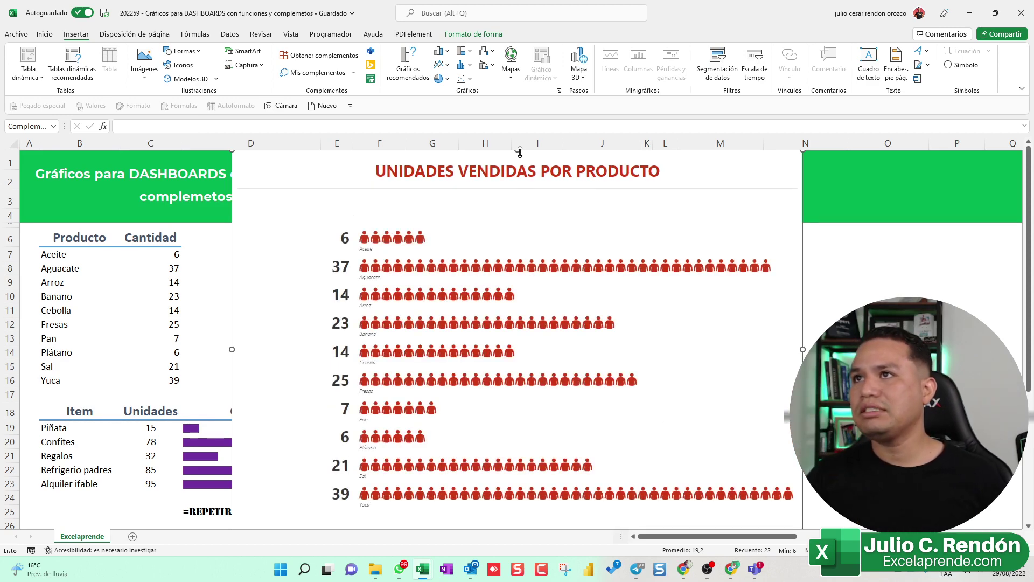
Drop the infographic's top below the green header, keep its width, and bring up icon shape settings.
drag(519, 153, 532, 224)
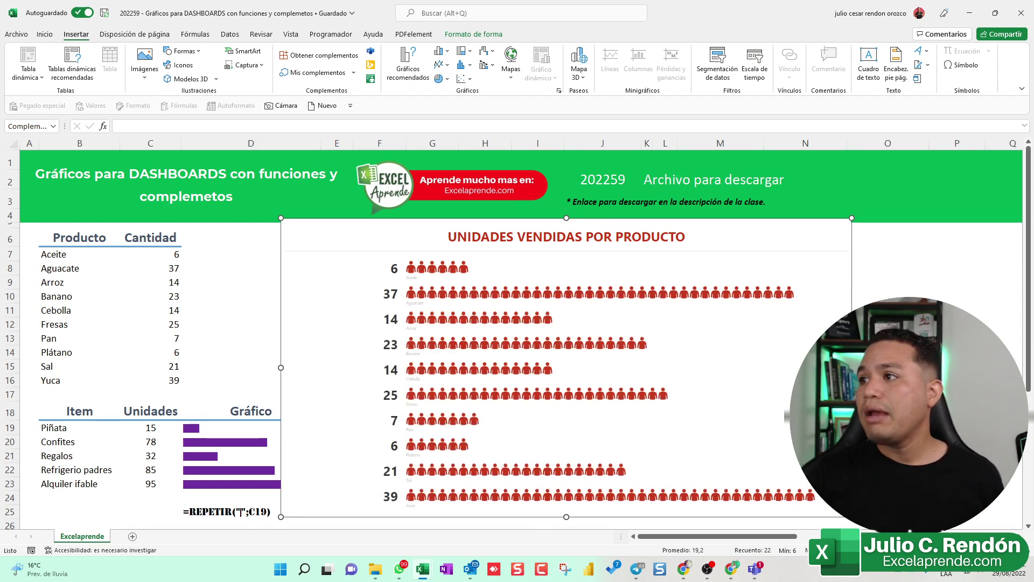
drag(852, 367, 743, 368)
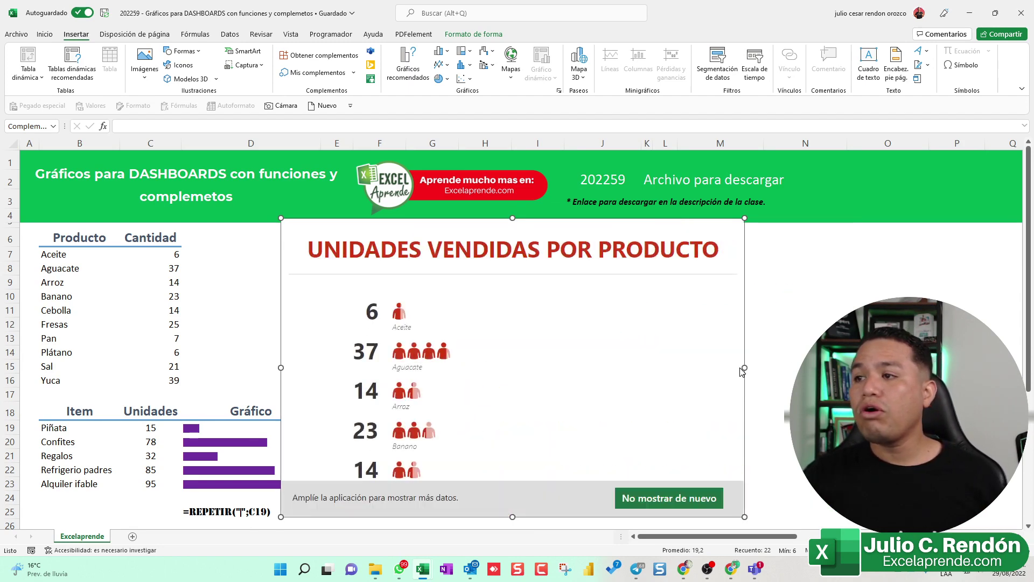
key(ctrl+z)
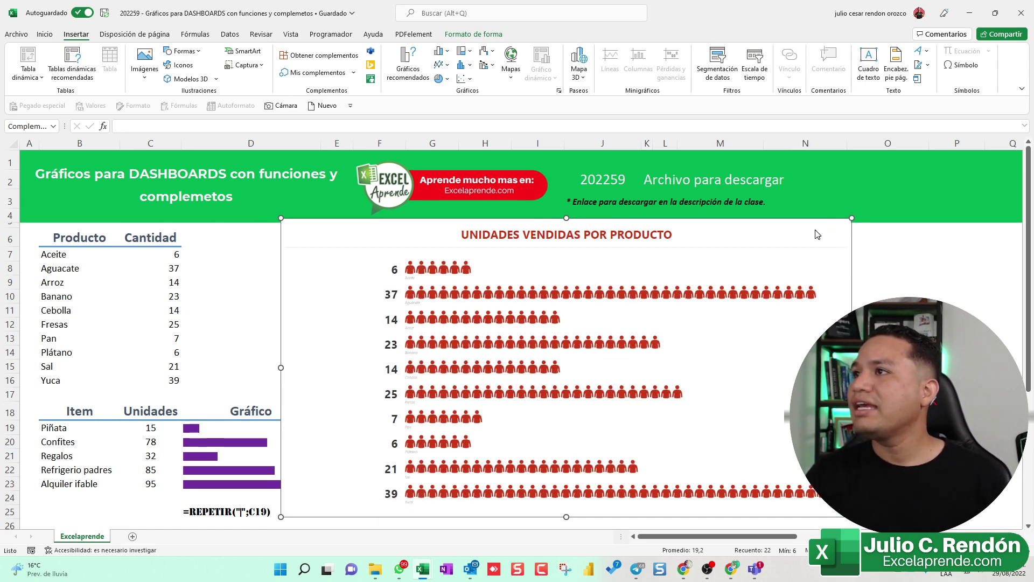
click(816, 228)
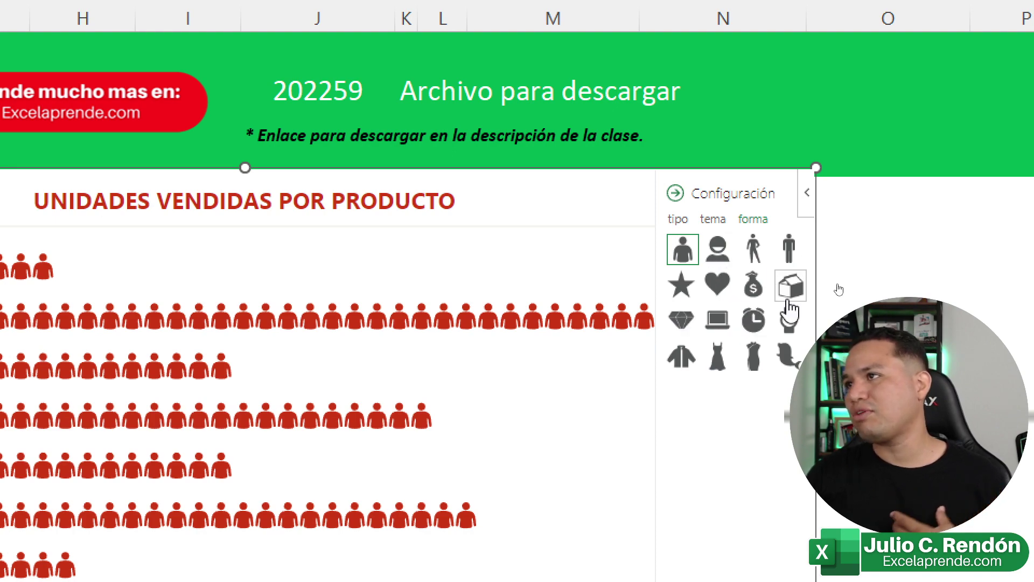
Try box, laptop, heart, dress and jacket icons, then settle on money-bag icons.
click(790, 288)
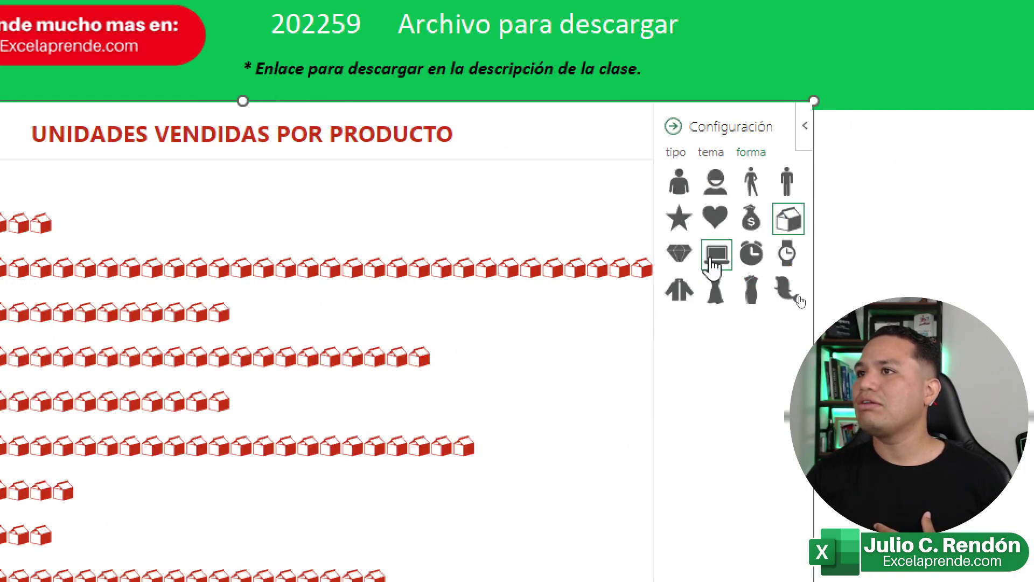
click(715, 258)
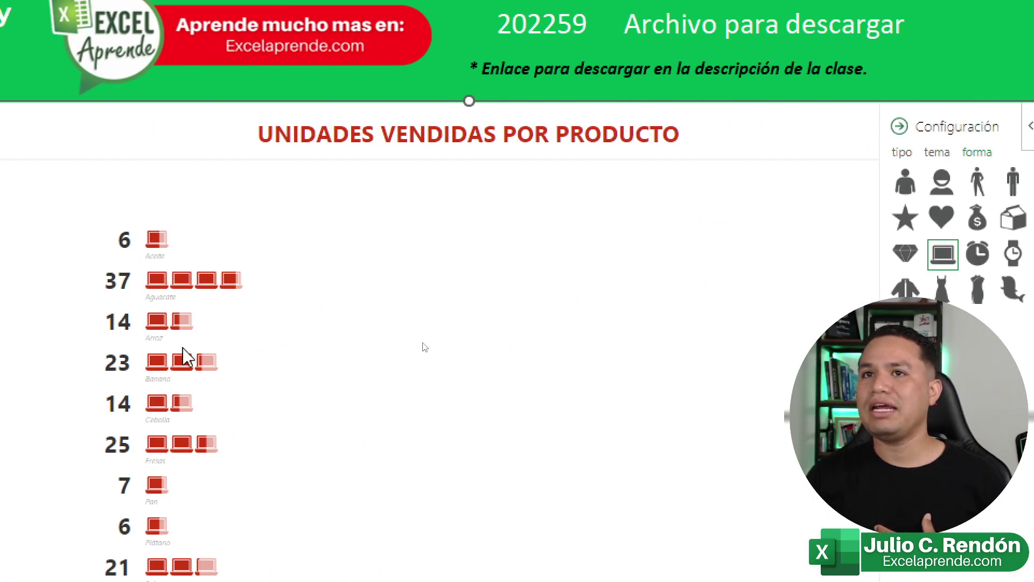
click(941, 217)
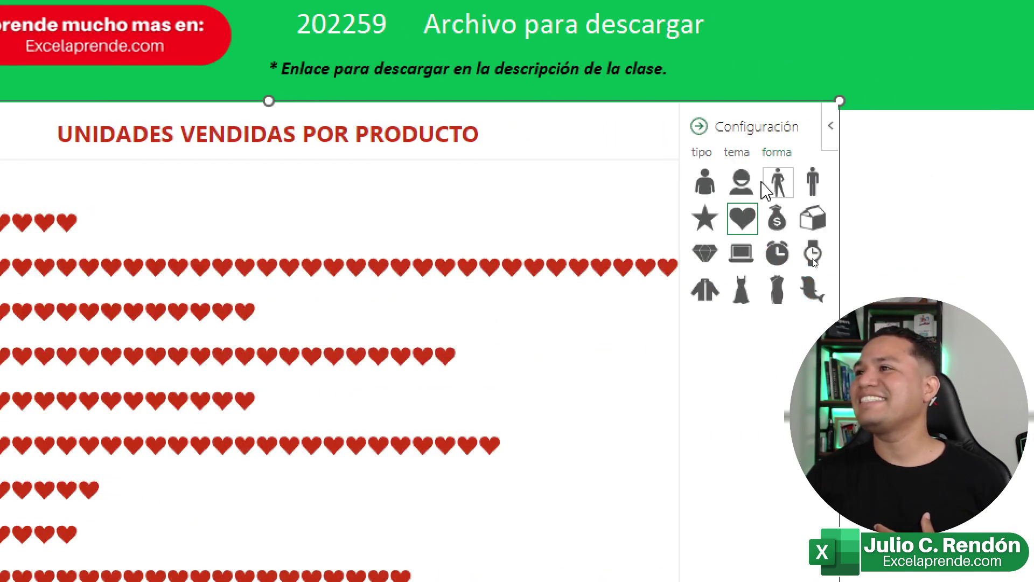
click(743, 291)
click(777, 295)
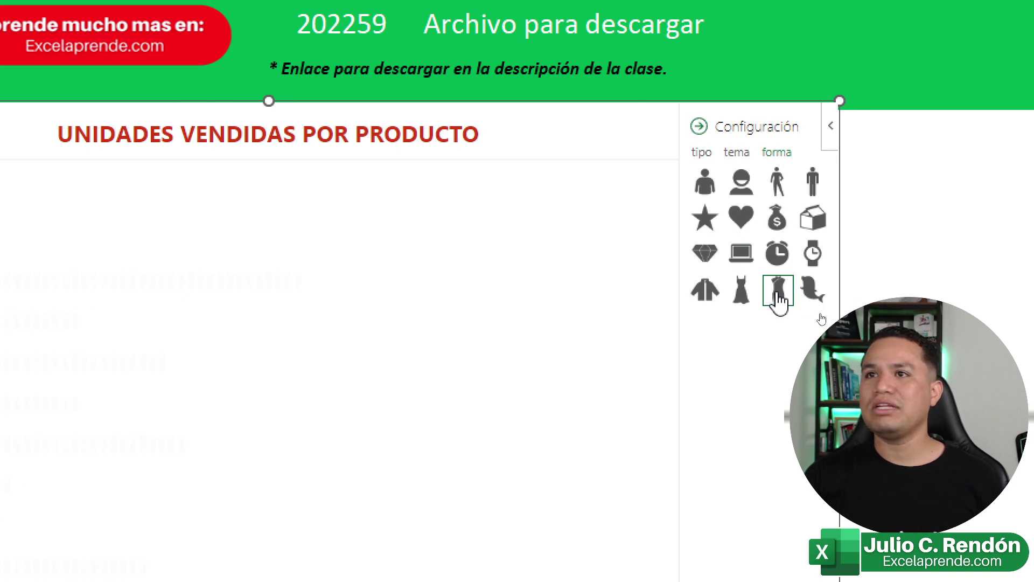
click(705, 291)
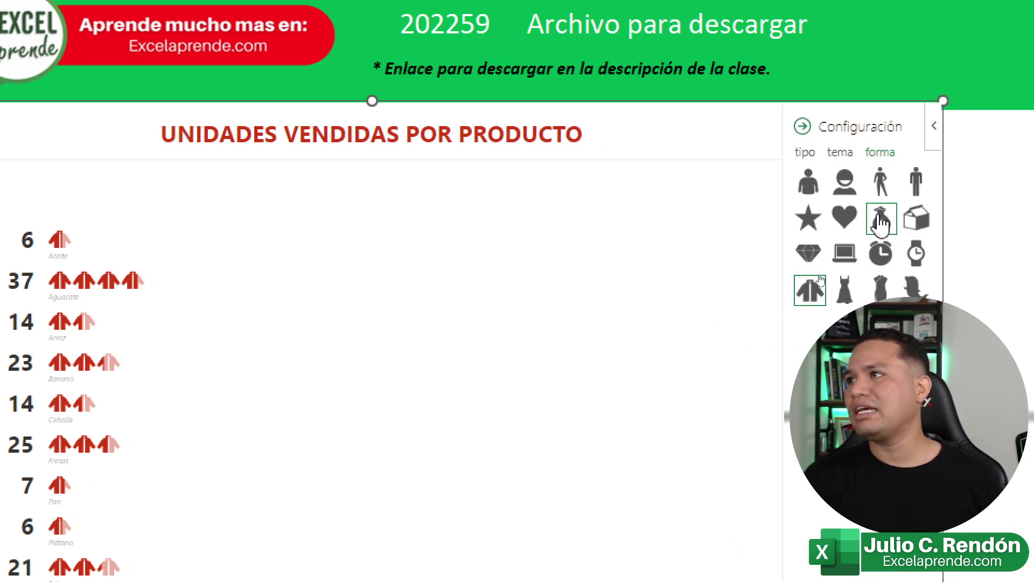
click(881, 221)
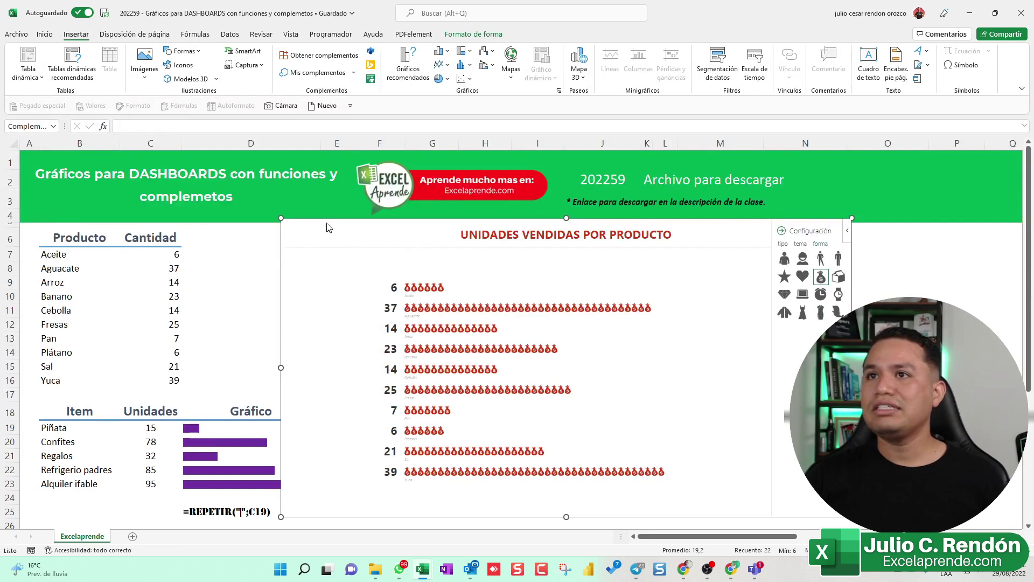
Close the icon settings, nudge the infographic slightly right, and deselect it.
click(328, 228)
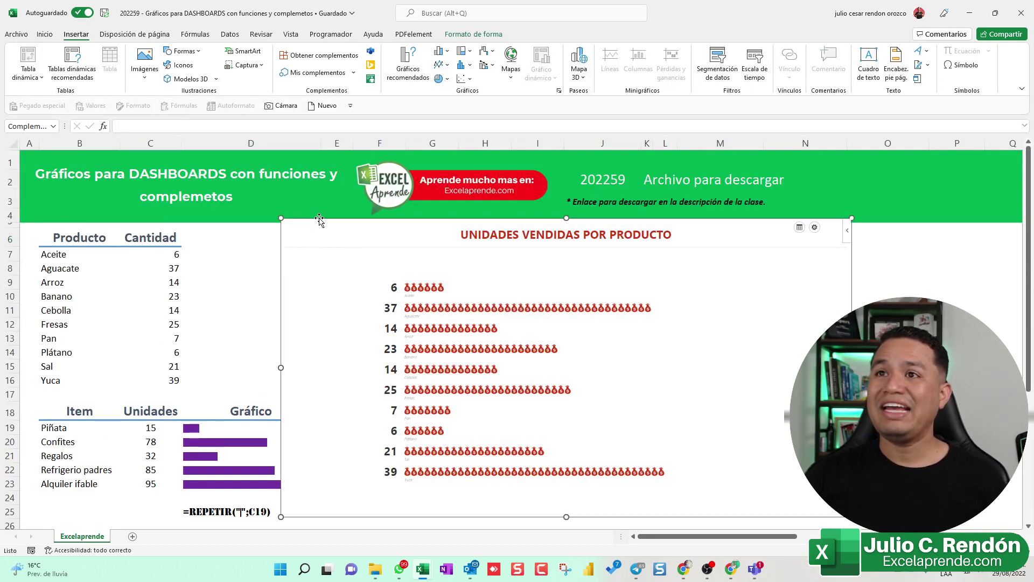
drag(320, 220, 343, 221)
click(228, 286)
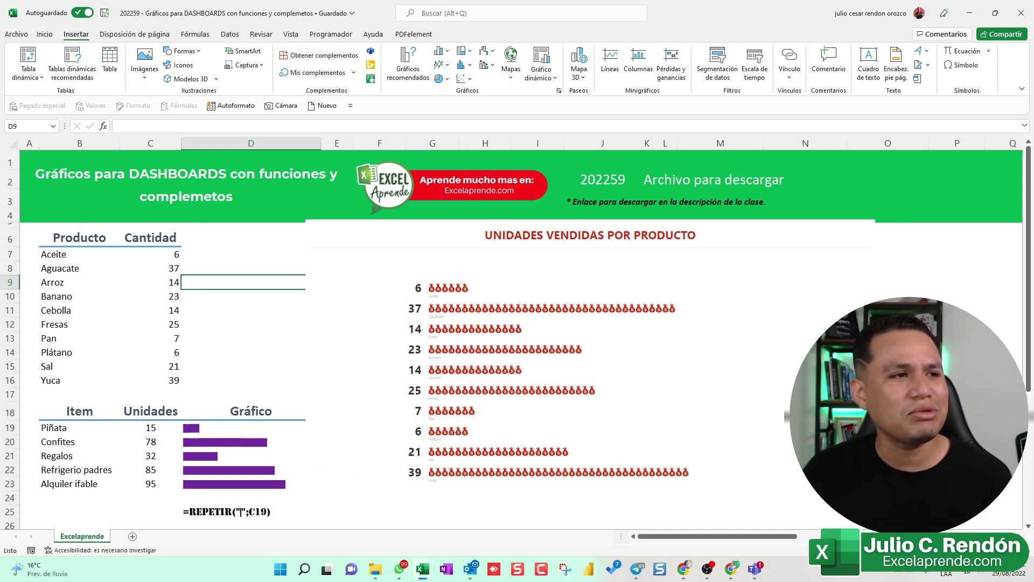
Switch from Excel to another application with Alt+Tab.
key(alt+Tab)
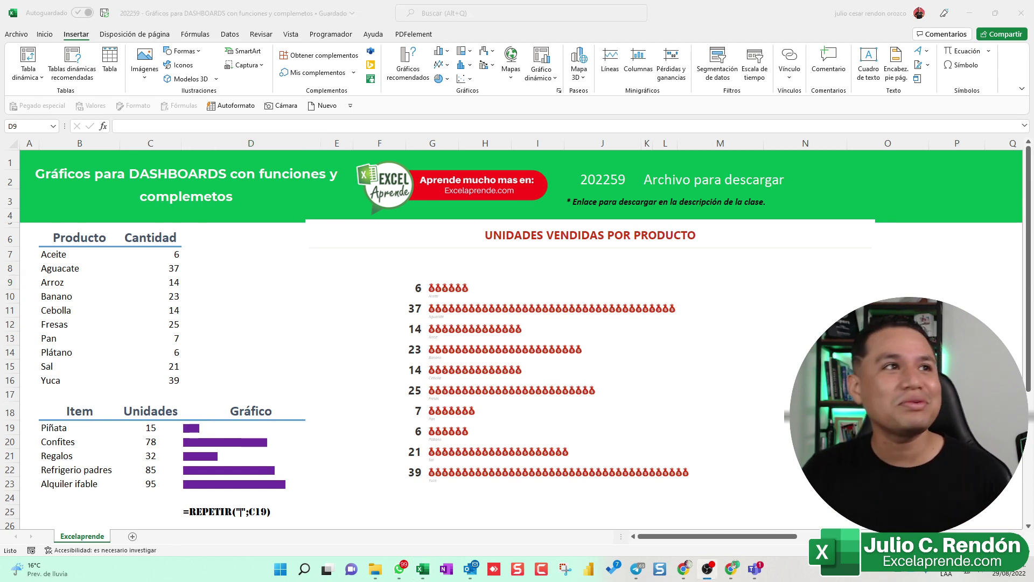